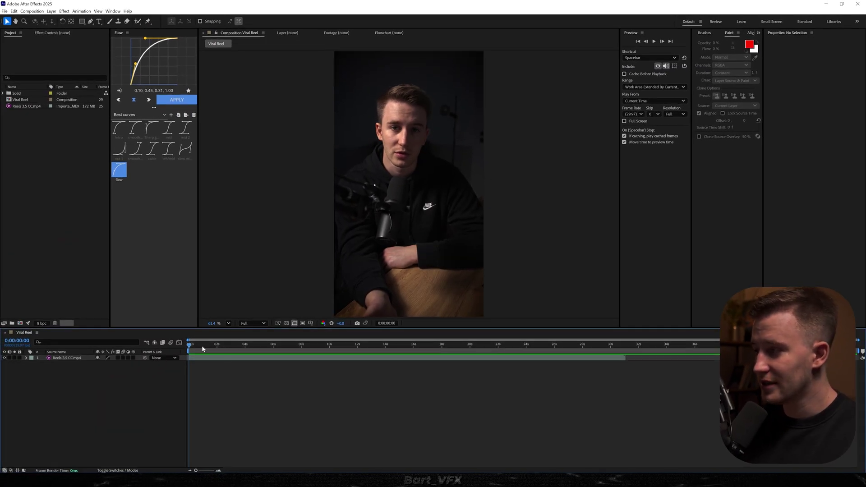
- Add a text layer reading "I gained 50k" over the footage at the start of the composition
drag(202, 349, 243, 347)
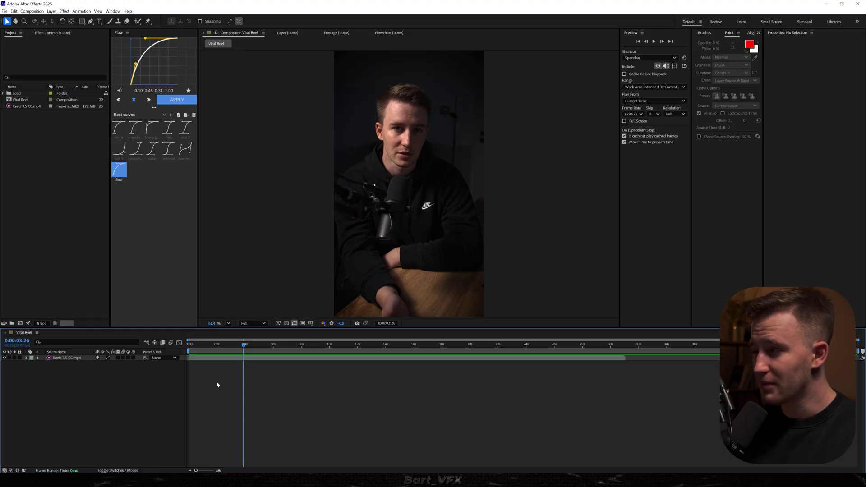
click(191, 344)
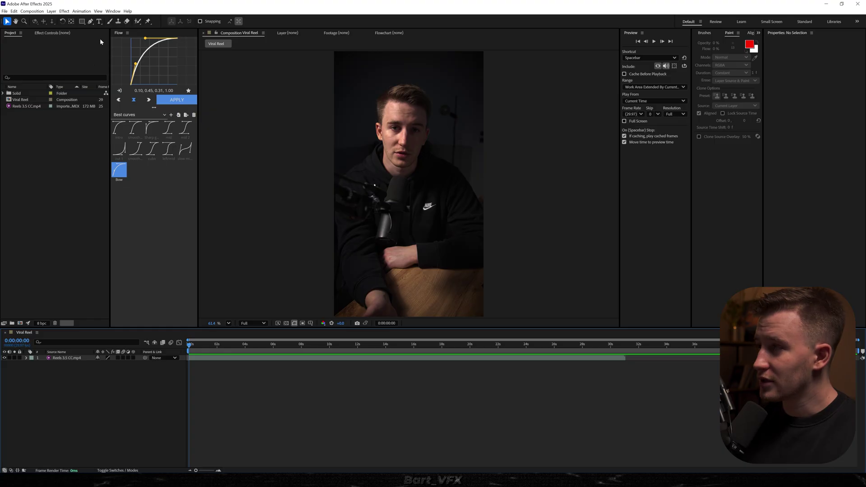
click(99, 21)
click(373, 185)
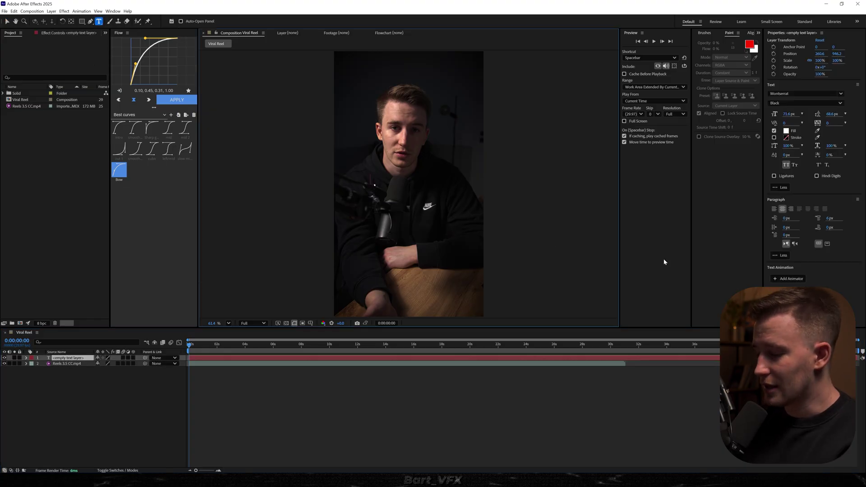
text(I gained 50k)
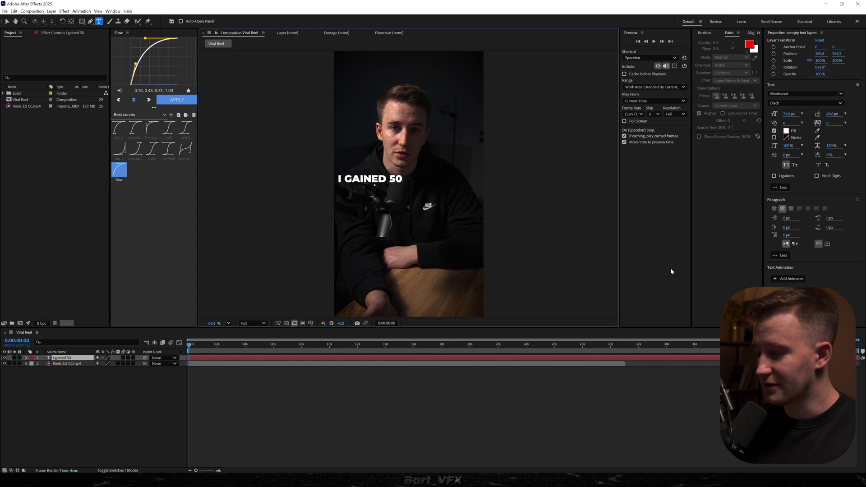
- Centre the "I gained 50k" text's anchor point and the layer in the frame, then shift it horizontally to about X 437
click(247, 329)
key(ctrl+alt+Home)
key(ctrl+Home)
key(v)
drag(401, 181, 387, 180)
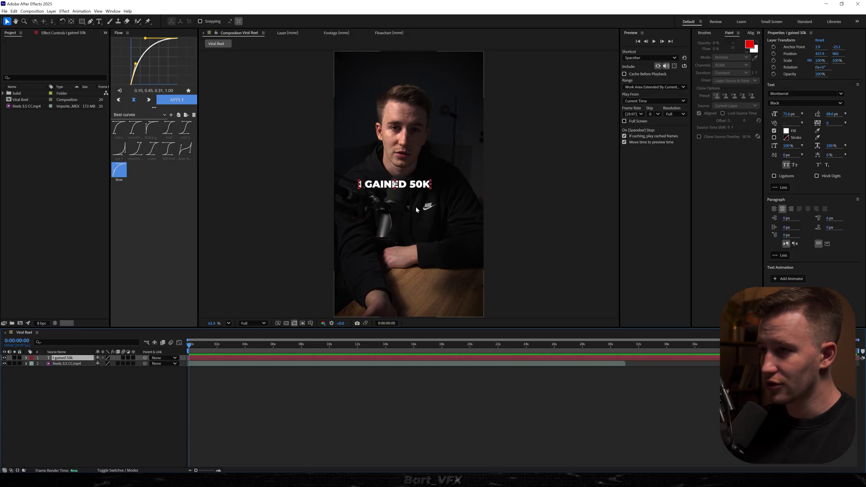
- Duplicate the "I gained 50k" text, place the copy directly below it and change its wording to "Followers"
key(ctrl+d)
drag(412, 190, 411, 199)
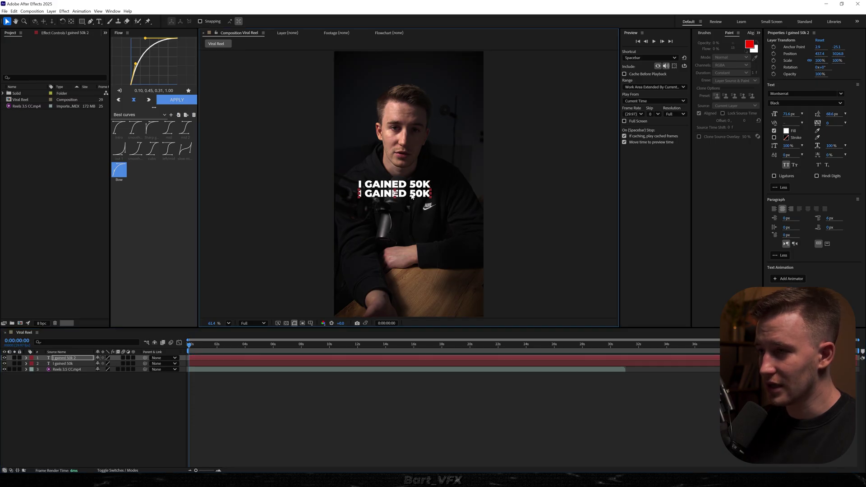
double_click(412, 194)
text(Followers)
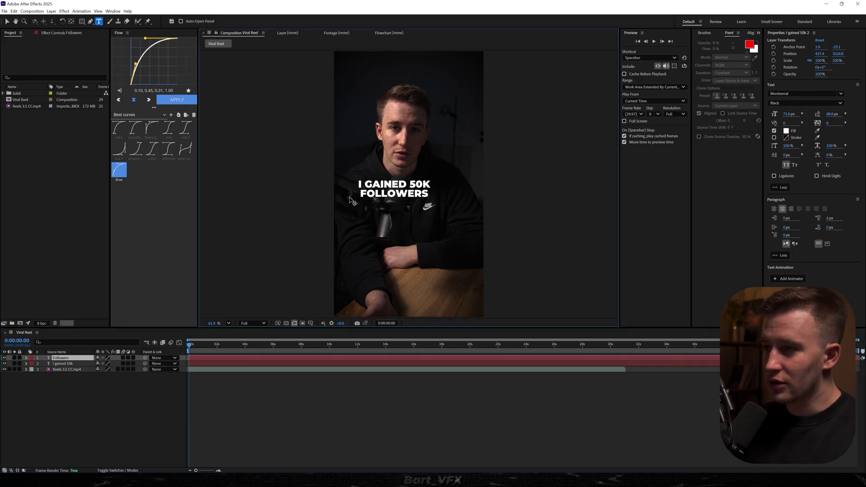
- Set the "Followers" text to the SemiBold font style and enlarge it to about 98 px
key(ctrl+a)
click(804, 103)
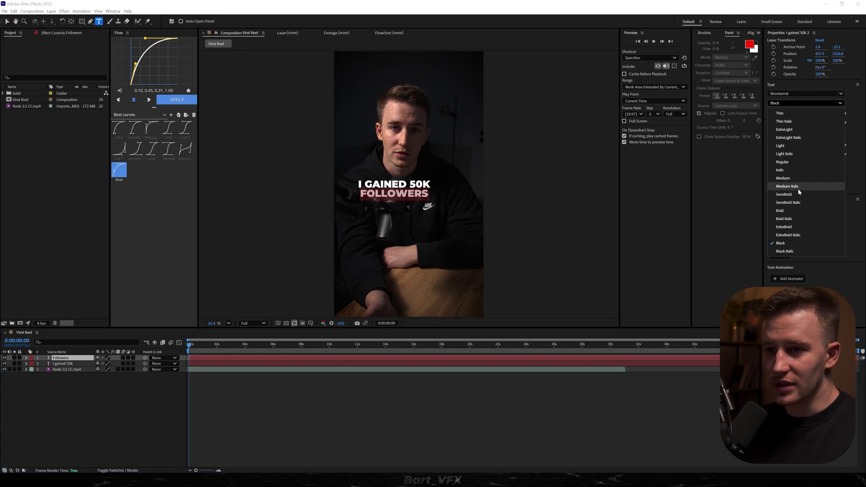
click(803, 194)
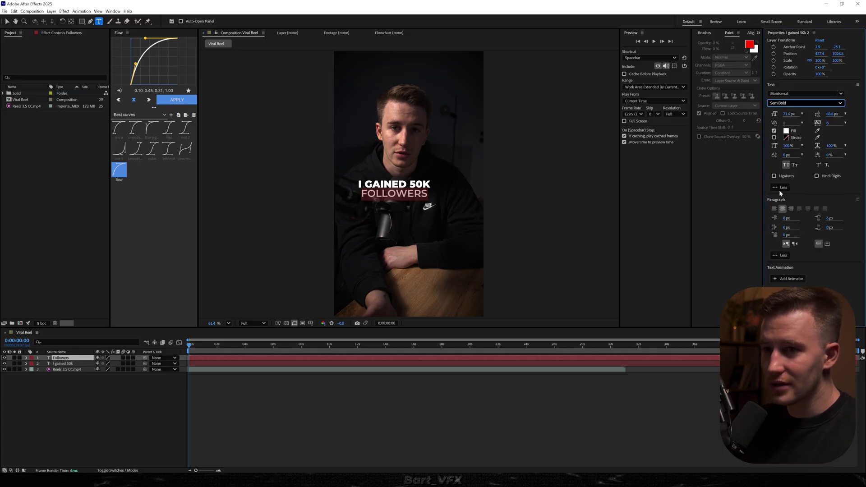
drag(784, 114, 821, 113)
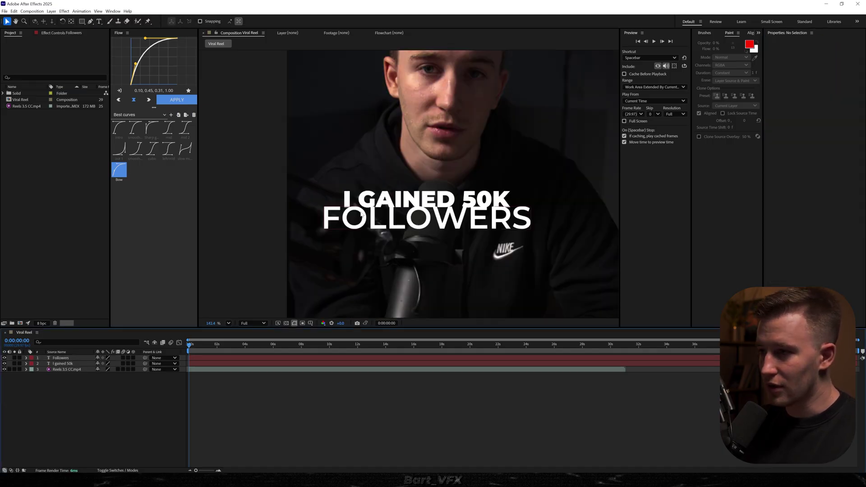
- Align the left edge of "Followers" with the "I gained 50k" line and fine-tune the placement of both lines
drag(359, 223, 378, 226)
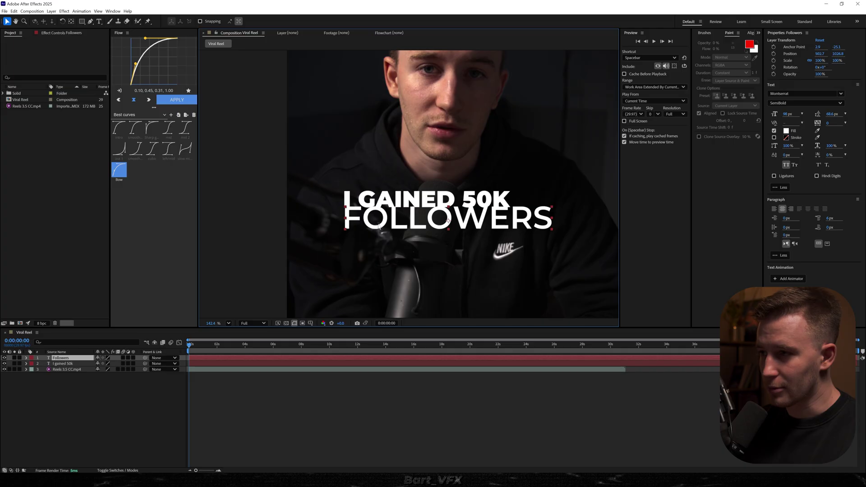
scroll(378, 226, down, 3)
shift+click(373, 191)
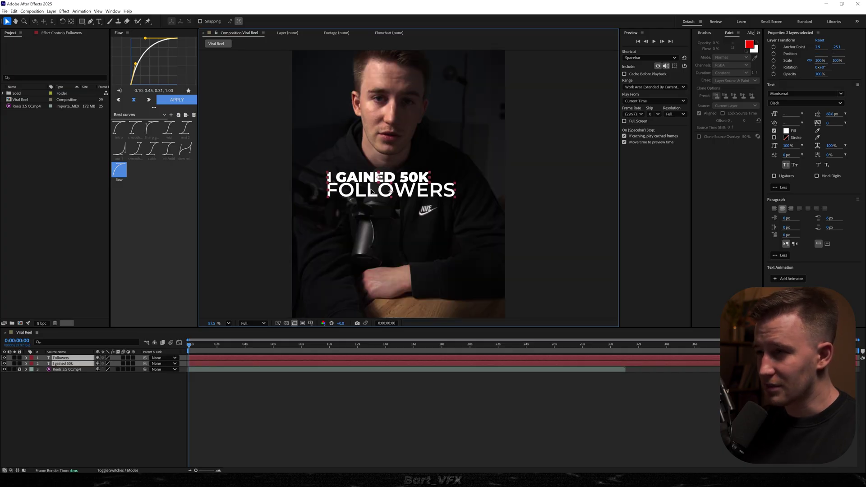
drag(371, 188, 371, 188)
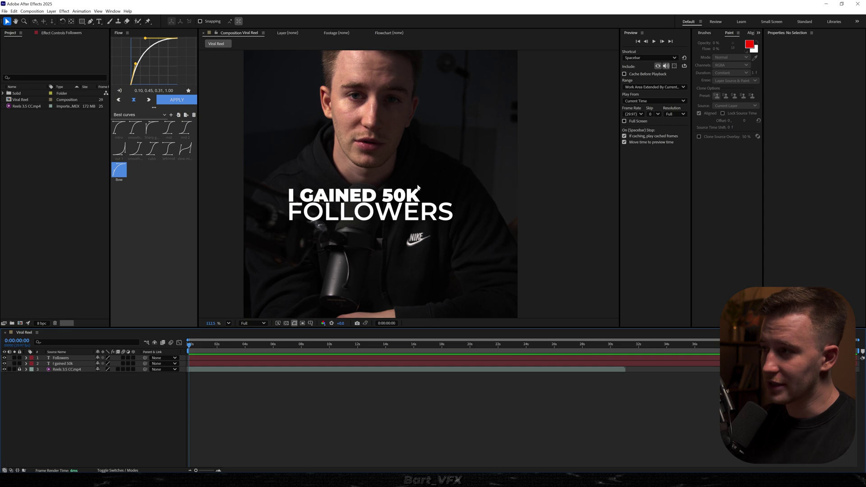
- Draw a rectangular mask on the "Followers" layer around the upper text line and its overlap, and invert the mask
click(326, 216)
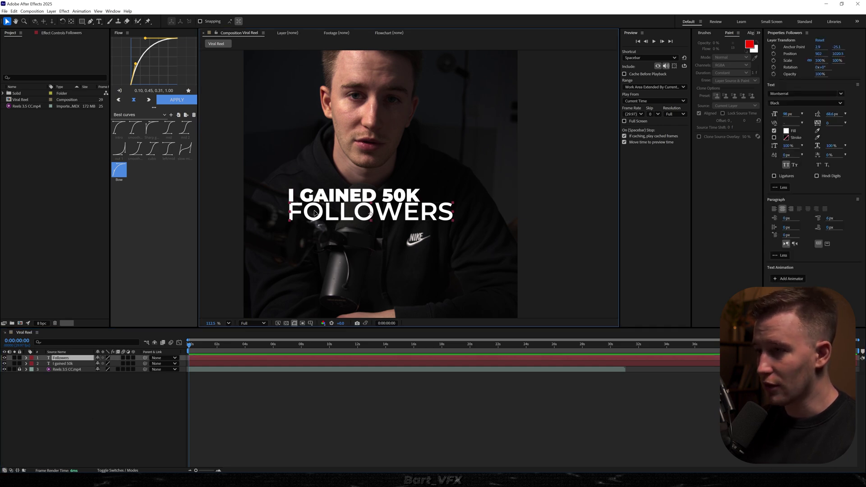
click(82, 21)
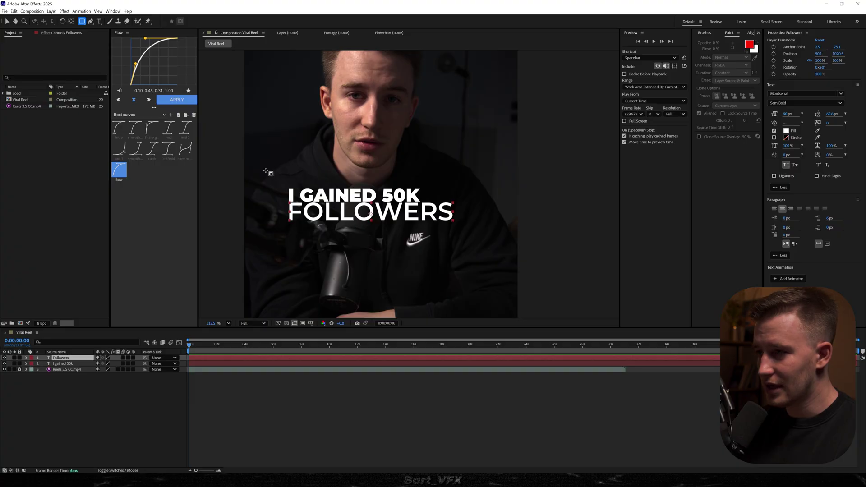
drag(265, 170, 422, 207)
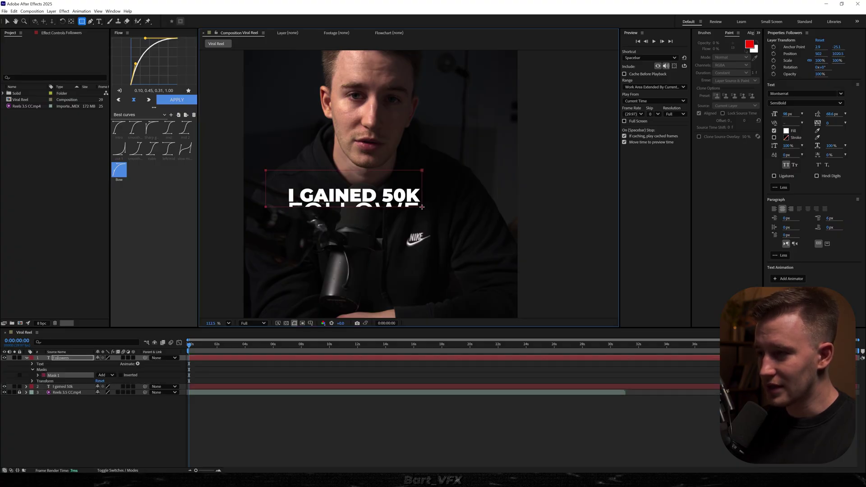
click(121, 375)
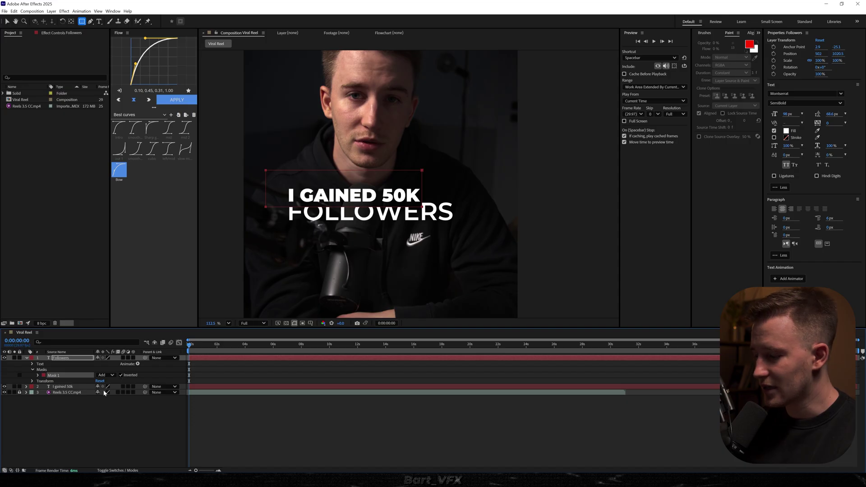
- Set the feather of the "Followers" mask to 45 pixels
key(f)
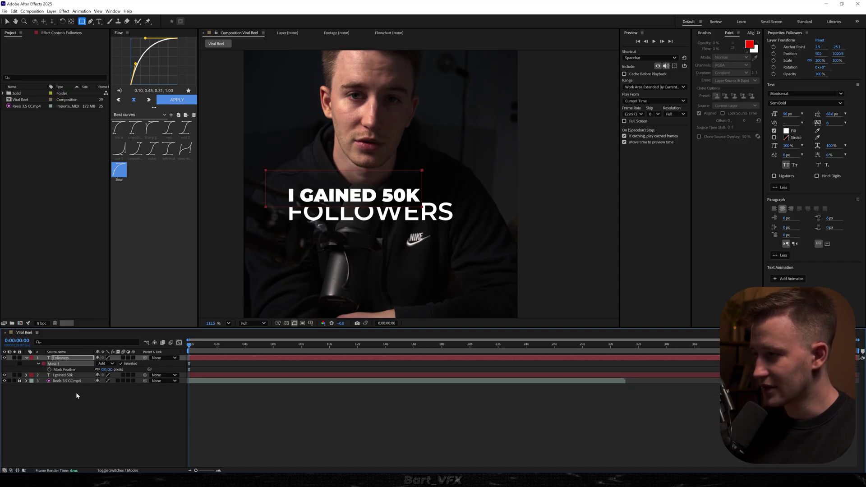
drag(104, 370, 111, 368)
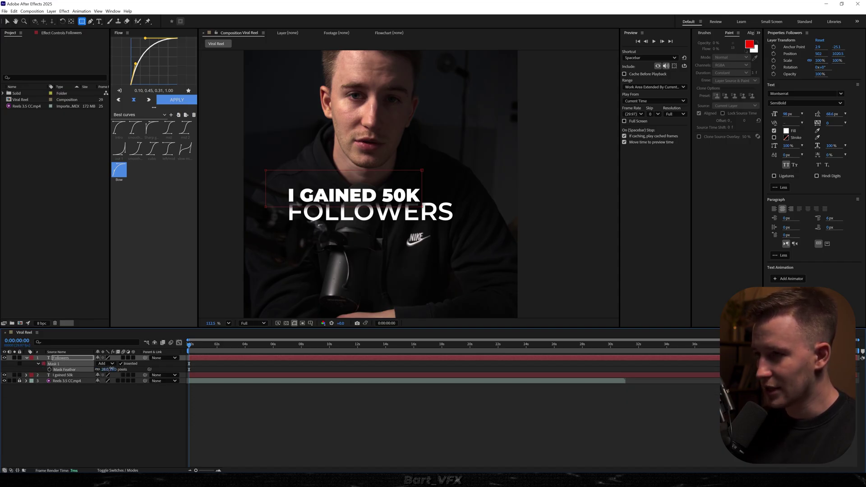
click(319, 402)
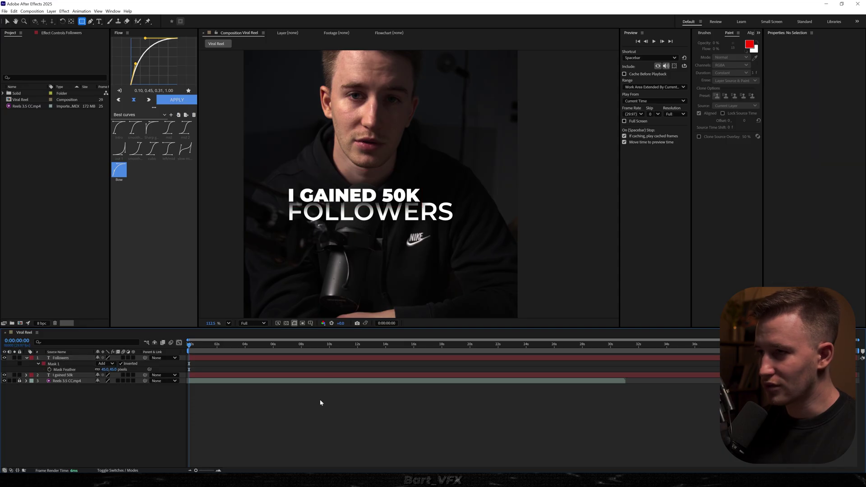
scroll(409, 279, up, 5)
drag(404, 277, 344, 246)
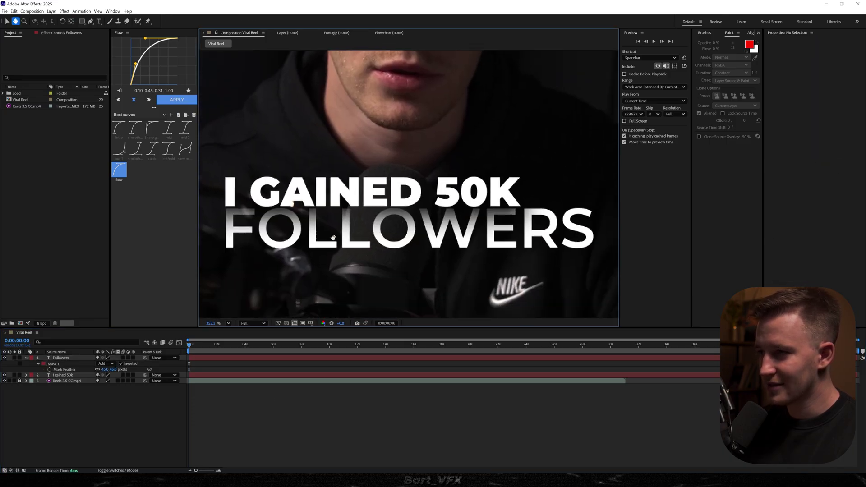
scroll(305, 242, down, 3)
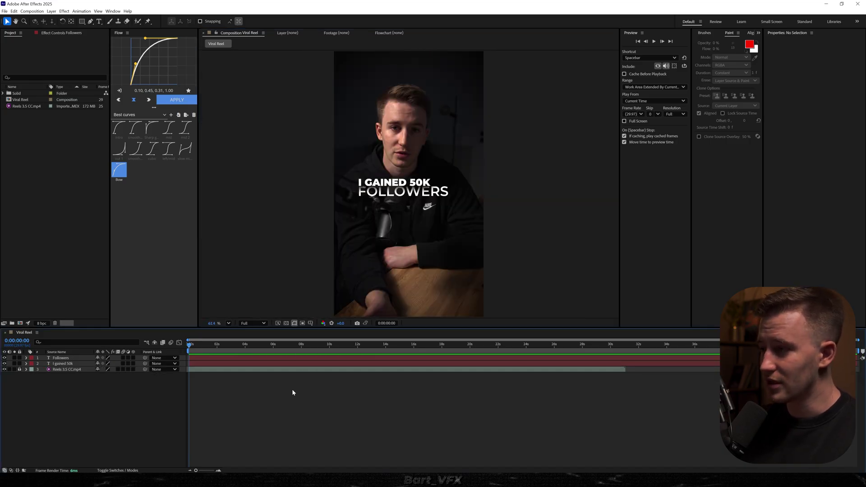
- Preview the composition, return to the first frame and move the "I gained 50k" layer above "Followers"
key(space)
key(space)
drag(201, 345, 174, 357)
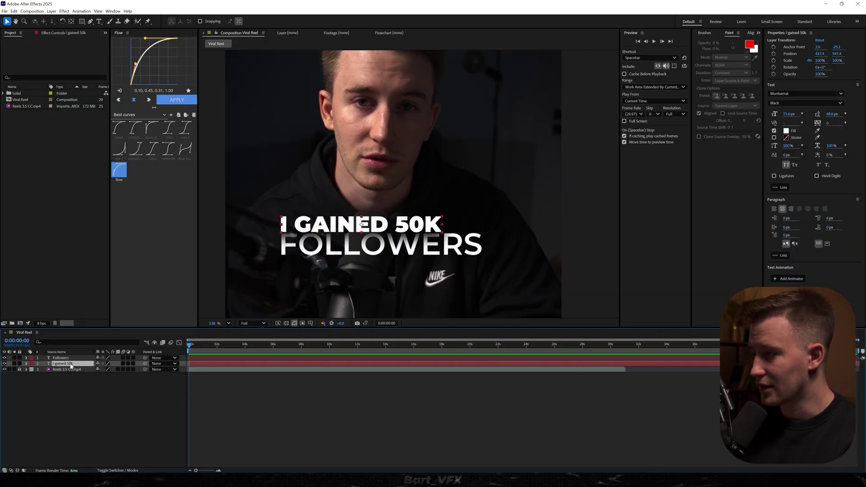
drag(62, 364, 72, 356)
click(77, 363)
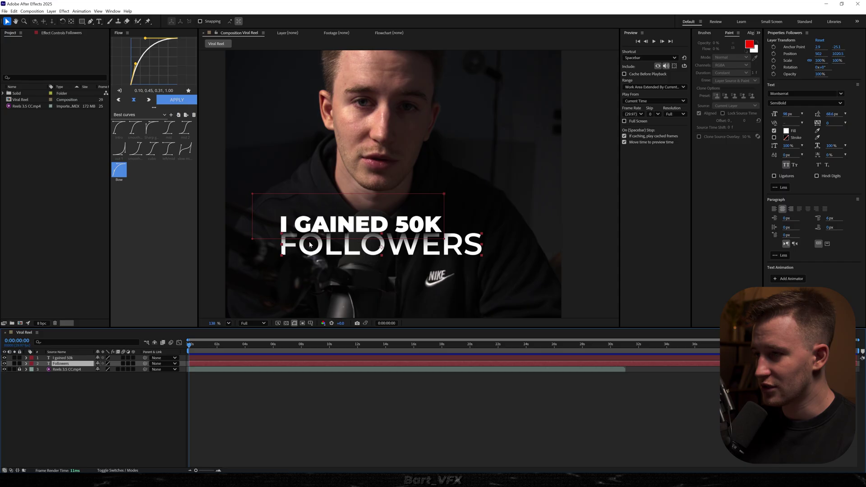
- Add a Position text animator to the "I gained 50k" layer and set its vertical position to 50
scroll(316, 245, up, 5)
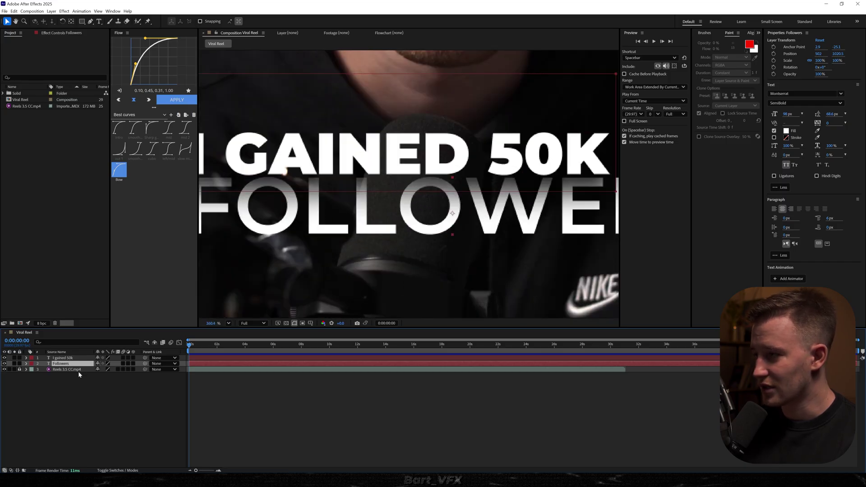
click(64, 352)
click(57, 357)
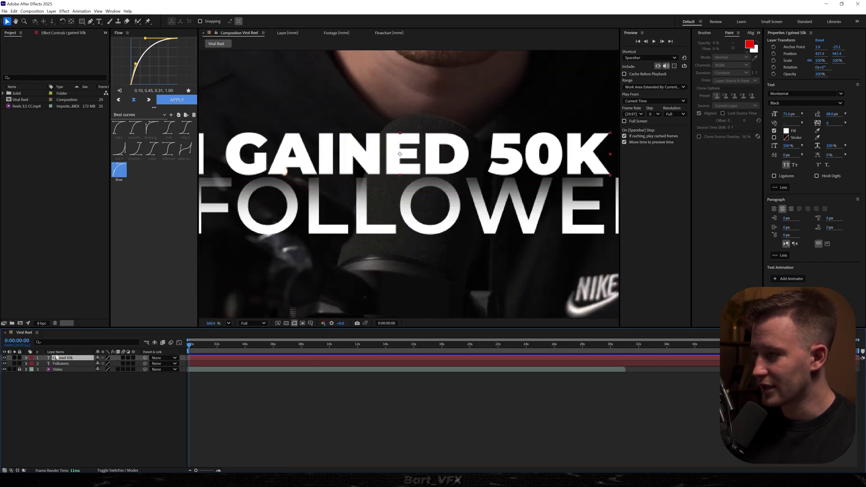
click(26, 358)
click(138, 364)
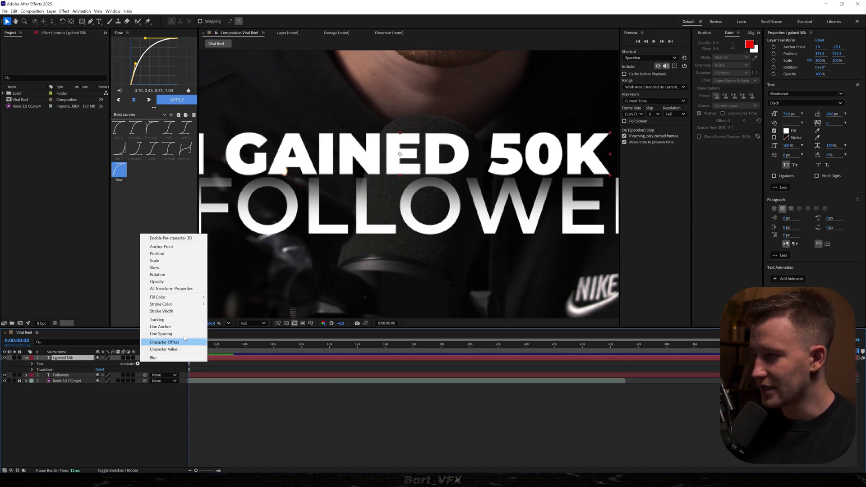
click(178, 254)
click(104, 399)
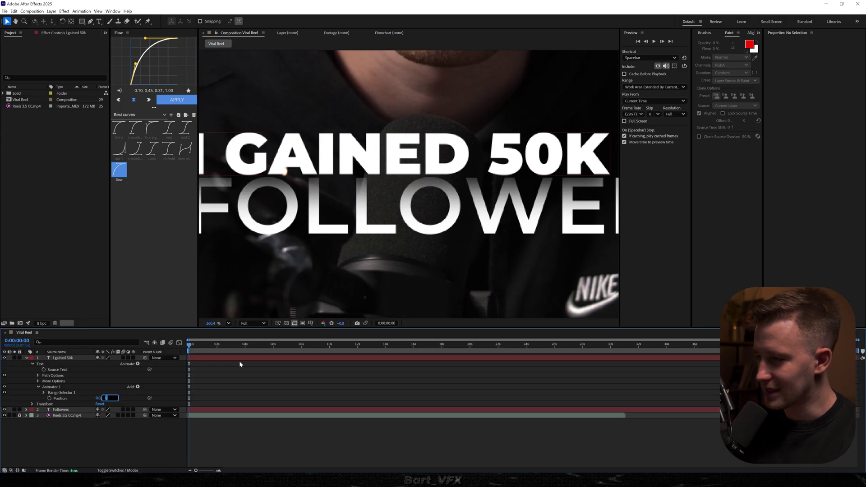
text(50)
key(Return)
- Add an Opacity property to the "I gained 50k" text animator and set it to 0%
scroll(439, 221, down, 2)
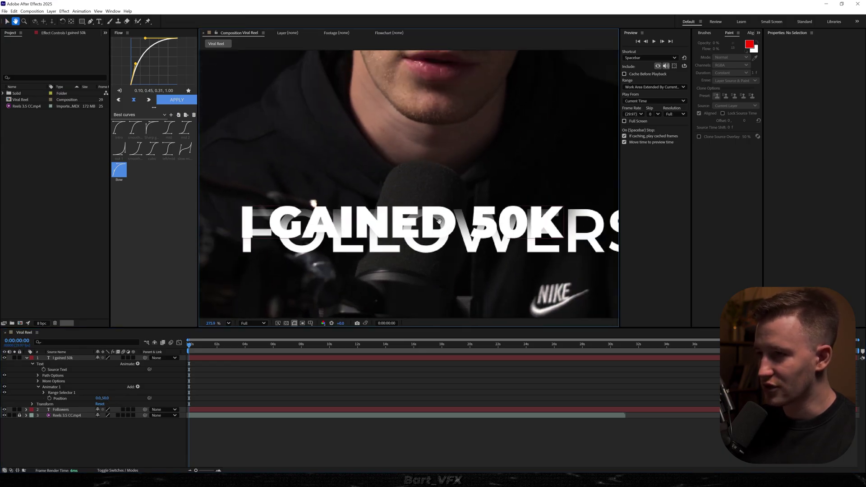
key(v)
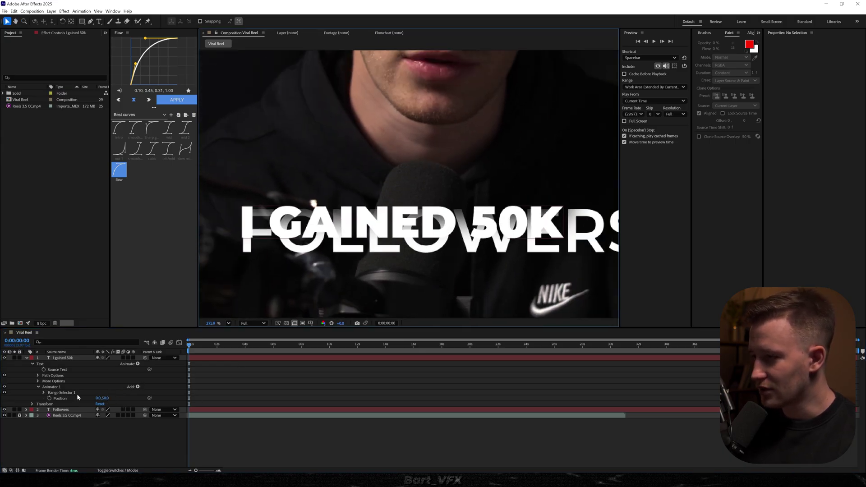
click(138, 387)
mouse_move(152, 389)
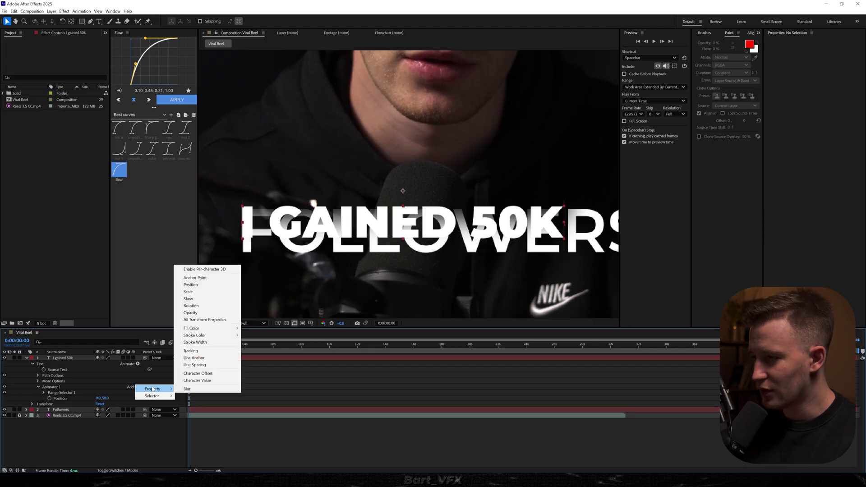
mouse_move(225, 330)
click(228, 315)
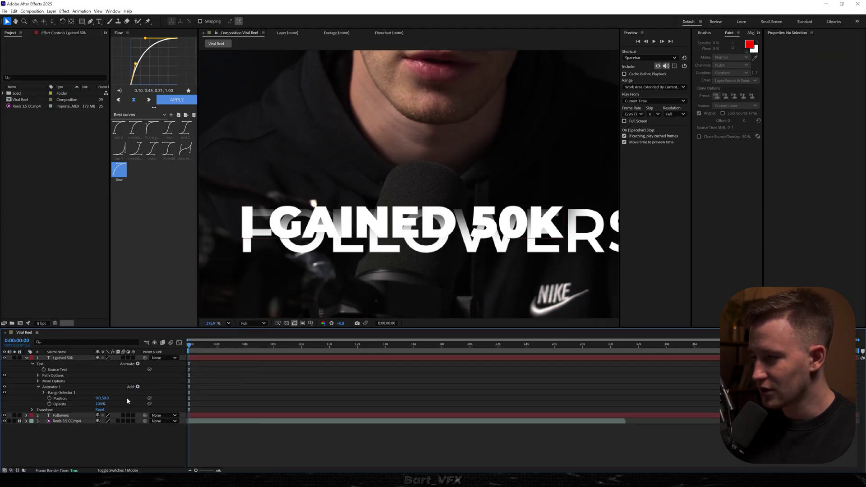
drag(101, 404, 91, 406)
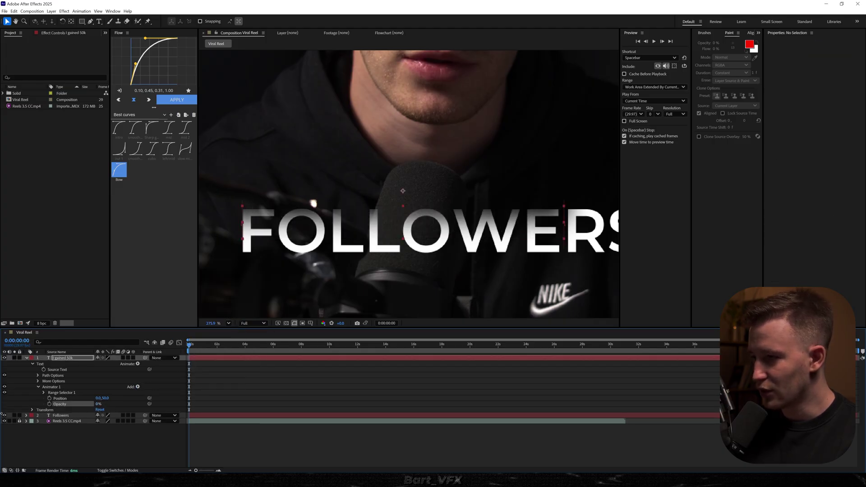
click(296, 378)
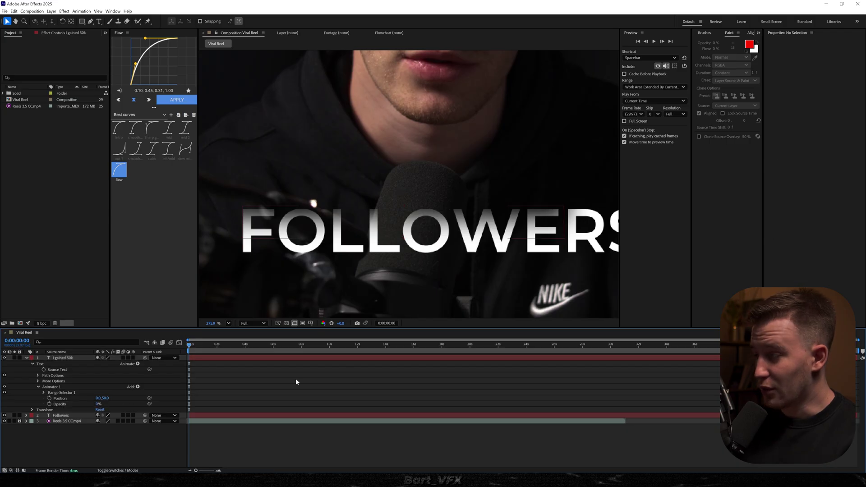
- Set the range selector shape of the "I gained 50k" text animator to Ramp Up
click(43, 393)
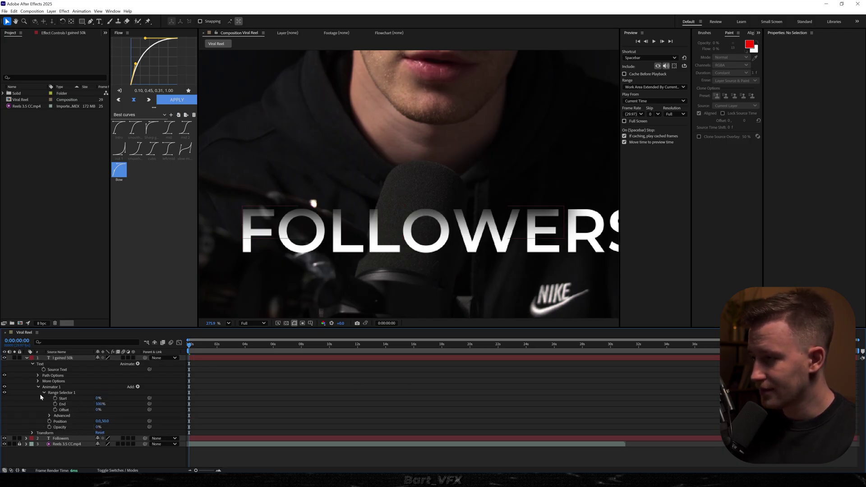
click(49, 416)
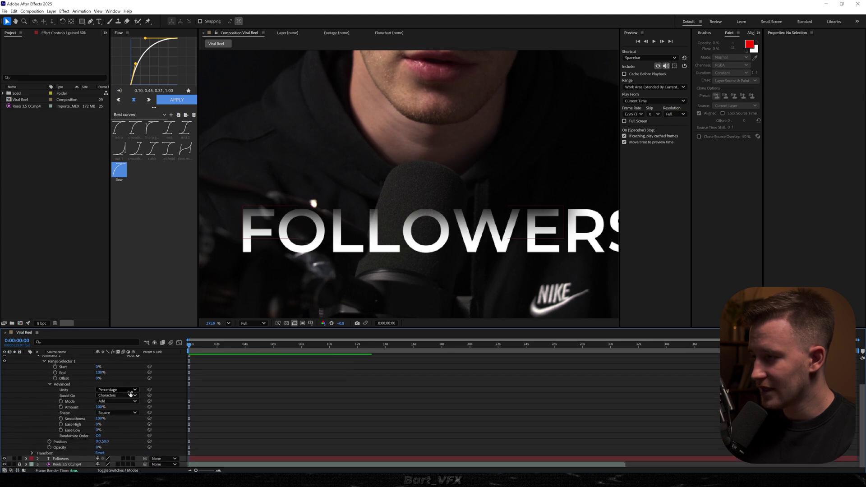
click(120, 413)
click(108, 425)
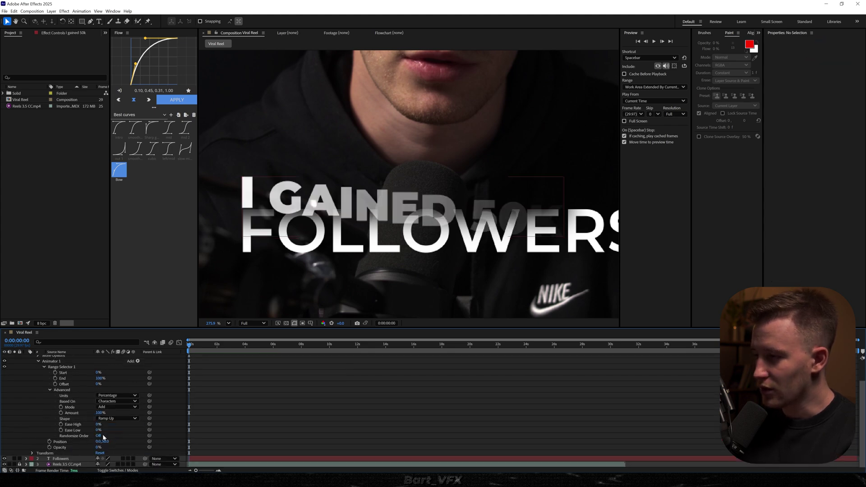
- Set the Ease Low of the "I gained 50k" range selector to 100% and its Ease High to -20%
drag(97, 430, 244, 435)
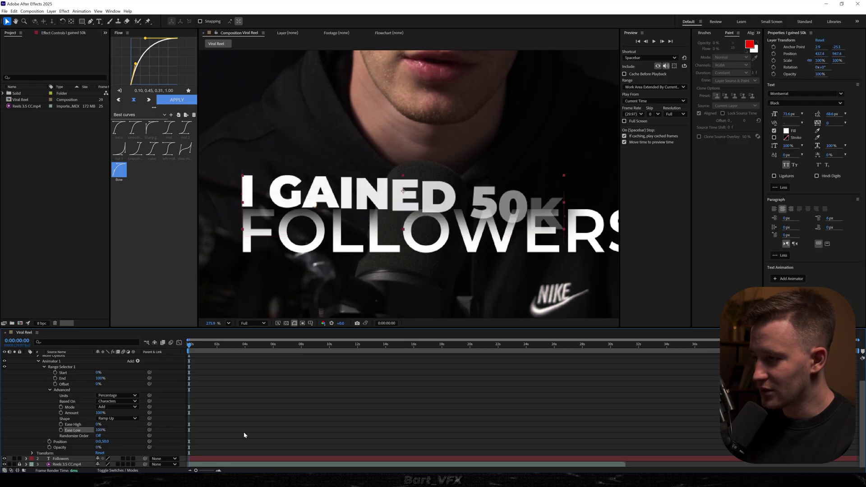
click(131, 426)
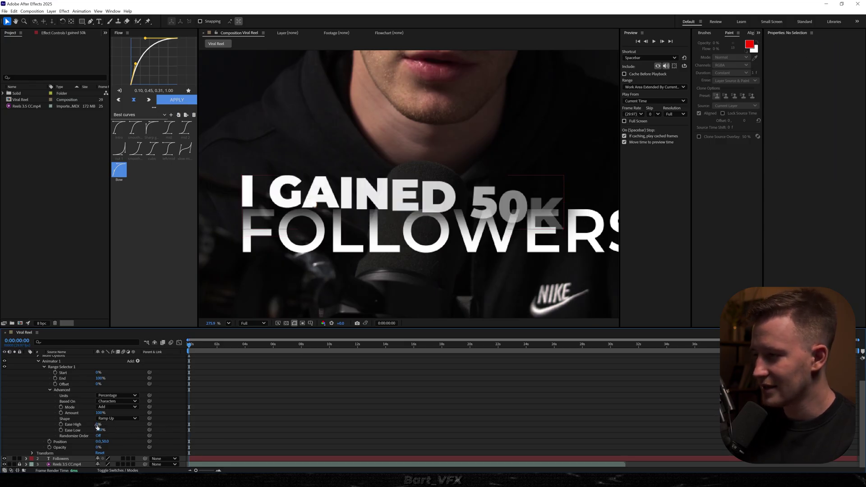
click(97, 425)
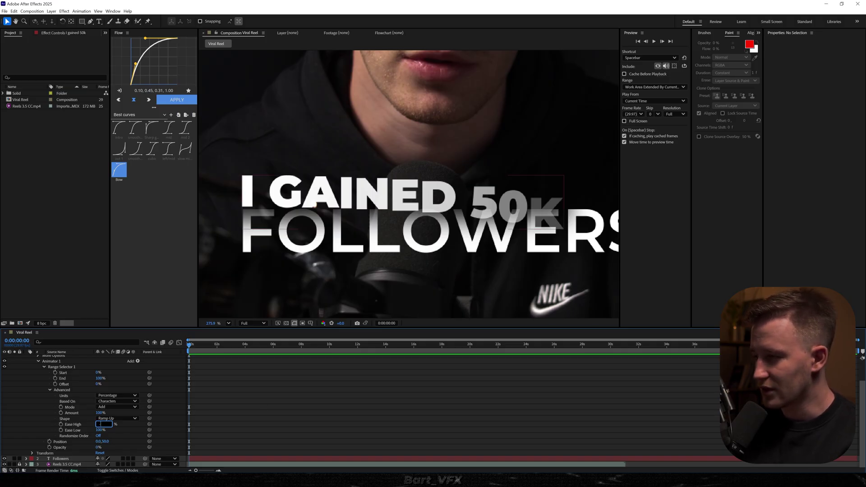
text(-20)
key(Return)
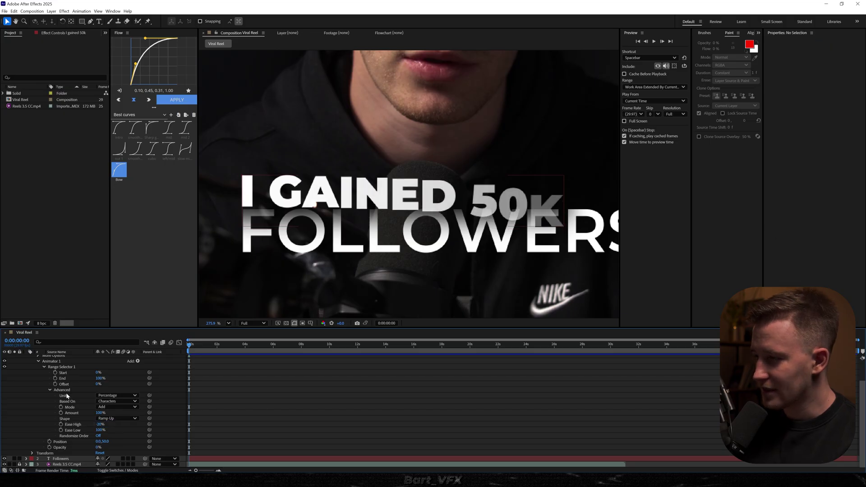
- Animate the "I gained 50k" range selector's Offset from -100% at the first frame to 100% just under 3 seconds in
scroll(76, 419, up, 2)
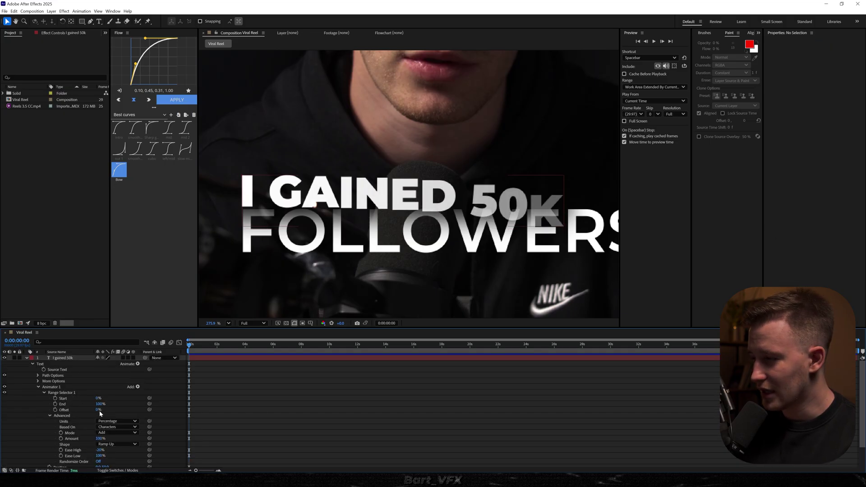
drag(99, 410, 52, 414)
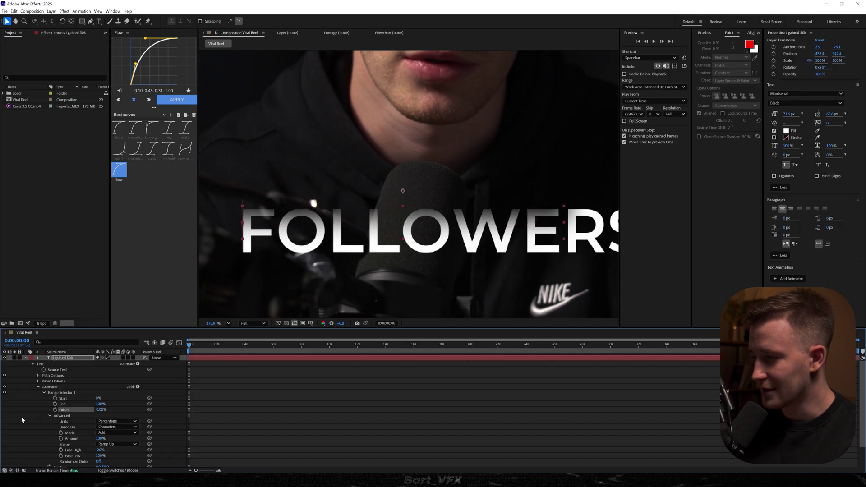
click(55, 409)
drag(201, 347, 228, 345)
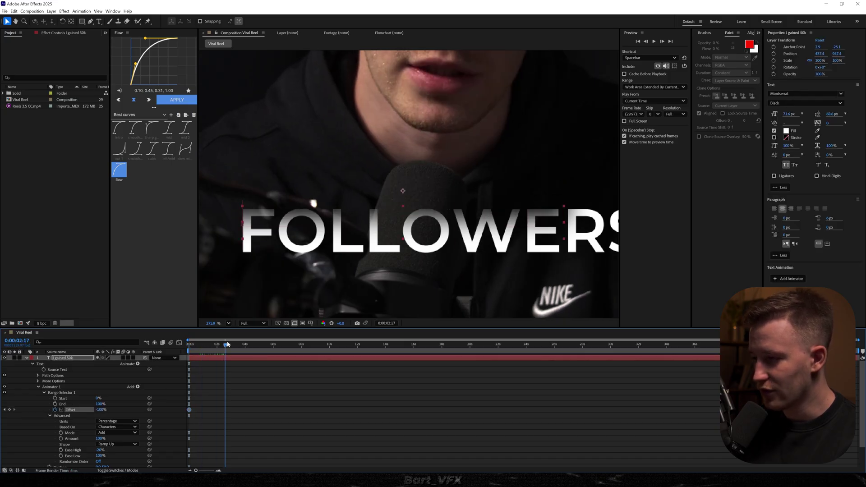
drag(99, 409, 215, 402)
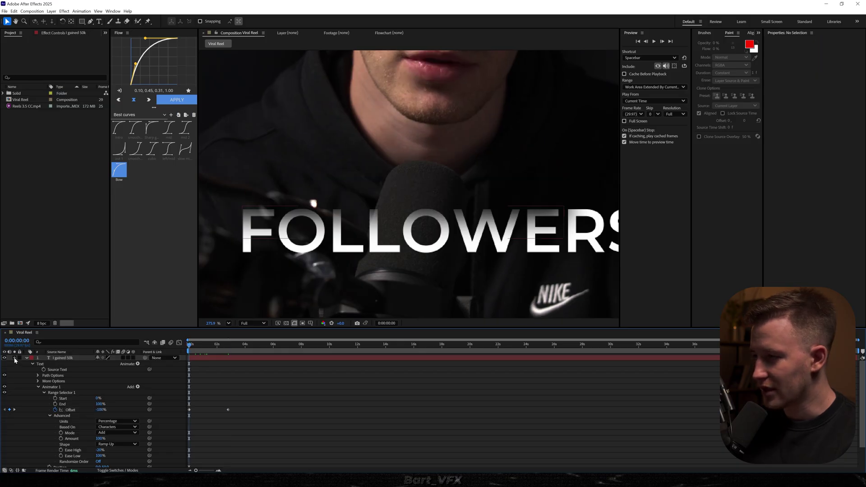
- Solo the "I gained 50k" layer, fit the composition in the viewer and preview the text animation
click(14, 358)
key(shift+/)
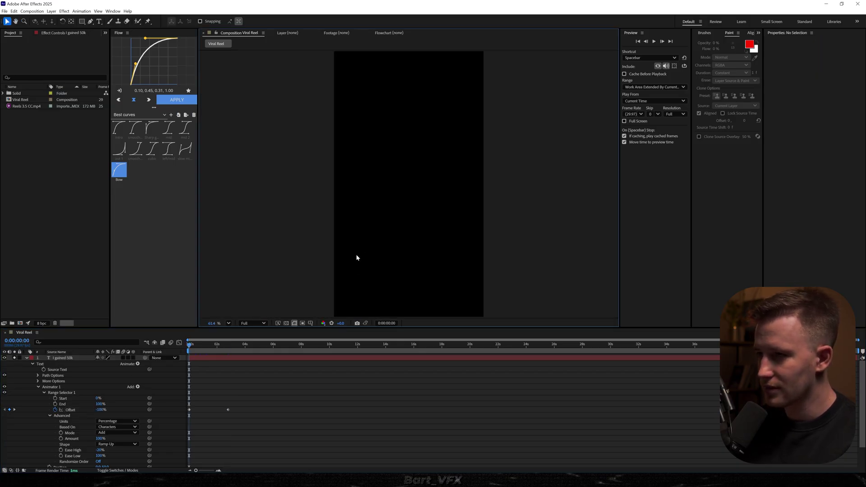
key(space)
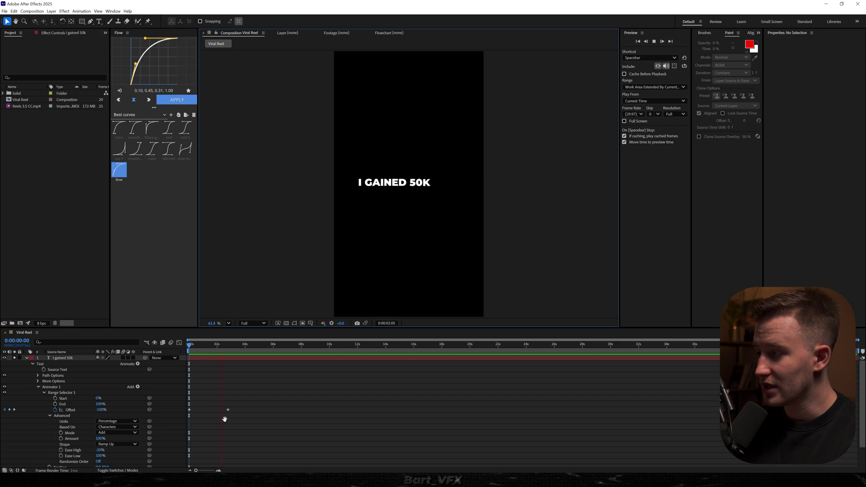
- Shorten the "I gained 50k" animation by moving its ending Offset keyframe to just over 1 second, and preview it
drag(228, 411, 209, 420)
key(space)
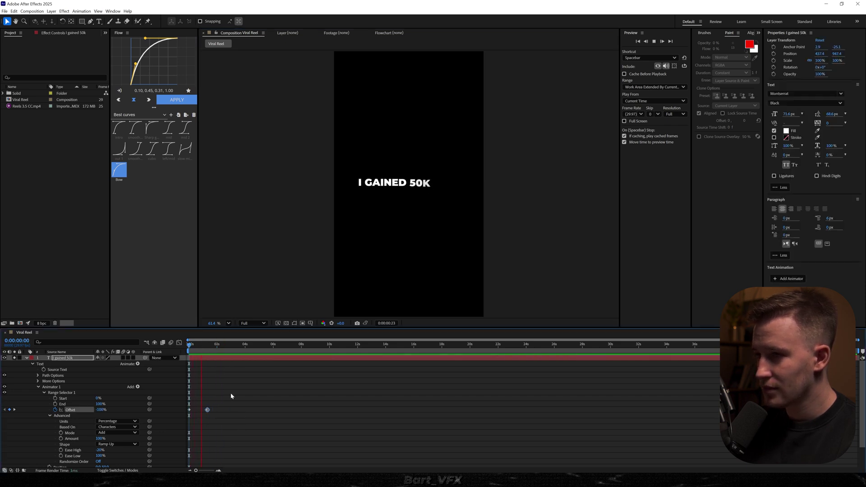
click(204, 410)
drag(207, 411, 165, 421)
key(space)
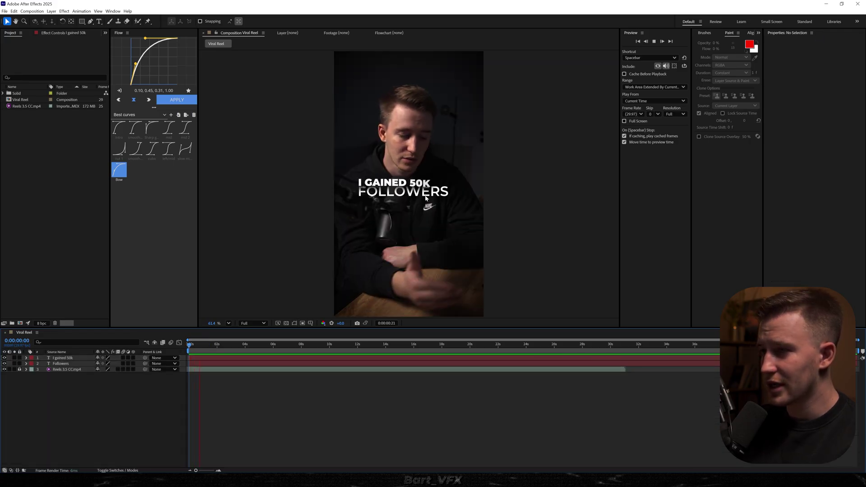
- Stop the preview and inspect both title lines around 0:00:01:09
key(space)
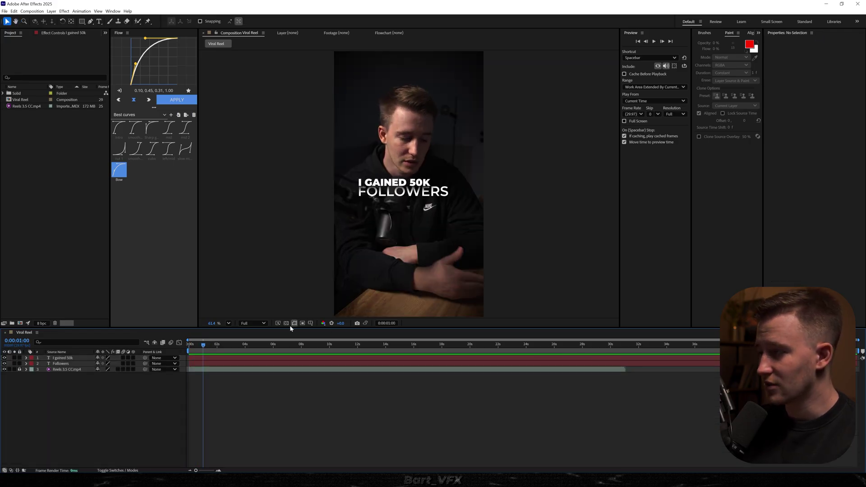
mouse_move(210, 346)
mouse_down()
mouse_move(175, 351)
mouse_move(207, 347)
mouse_up()
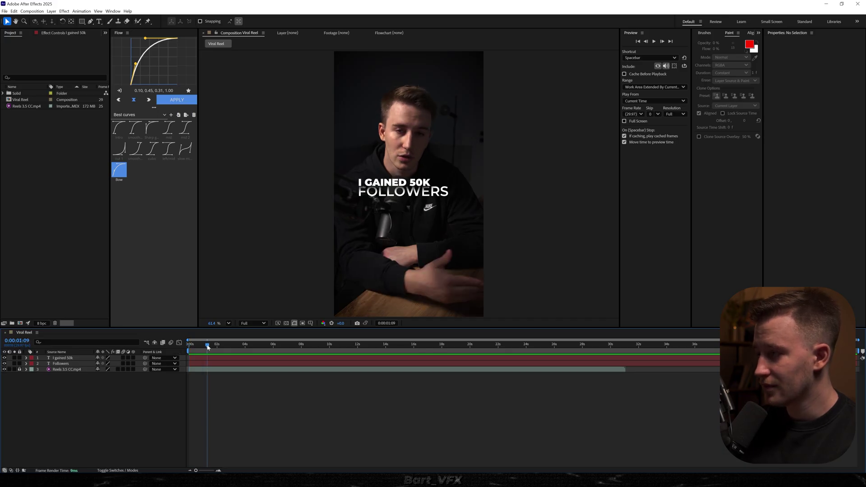
click(62, 359)
click(60, 364)
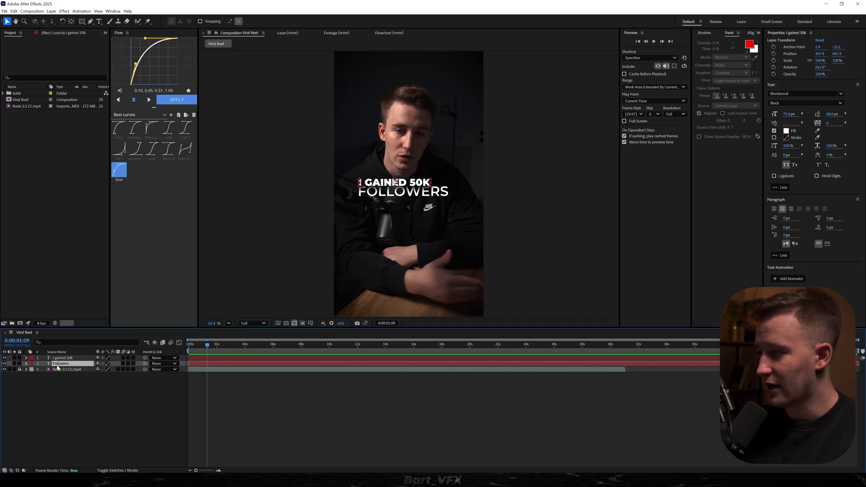
click(59, 390)
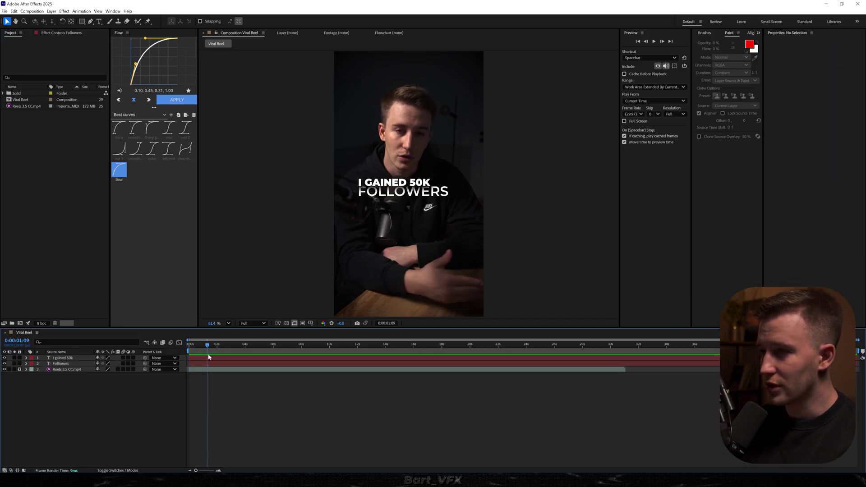
- Copy Animator 1 from "I gained 50k" to the "Followers" layer at the first frame and preview the composition
click(26, 358)
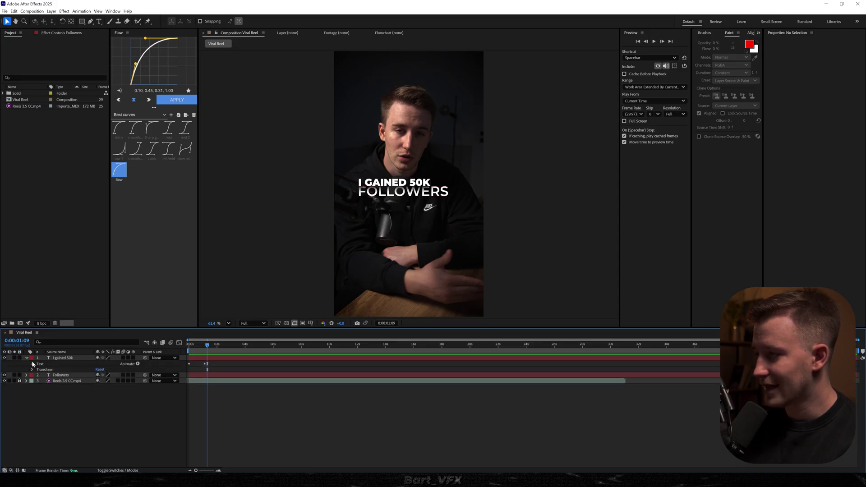
click(33, 364)
click(106, 386)
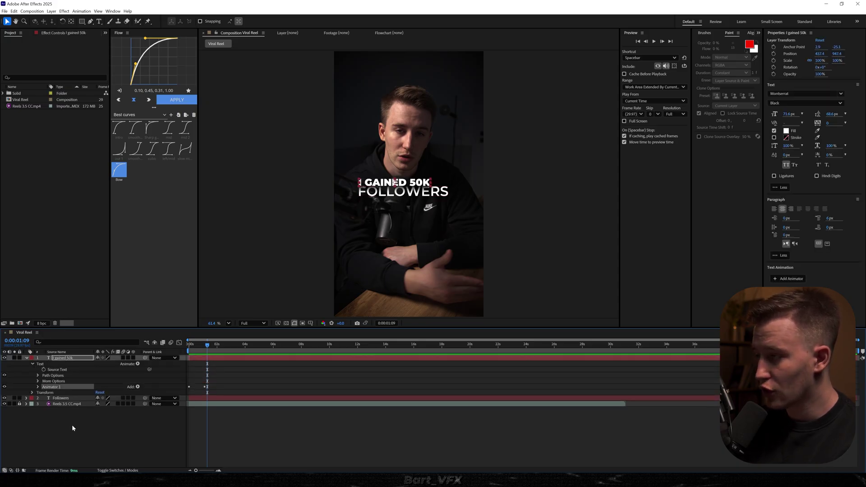
click(83, 398)
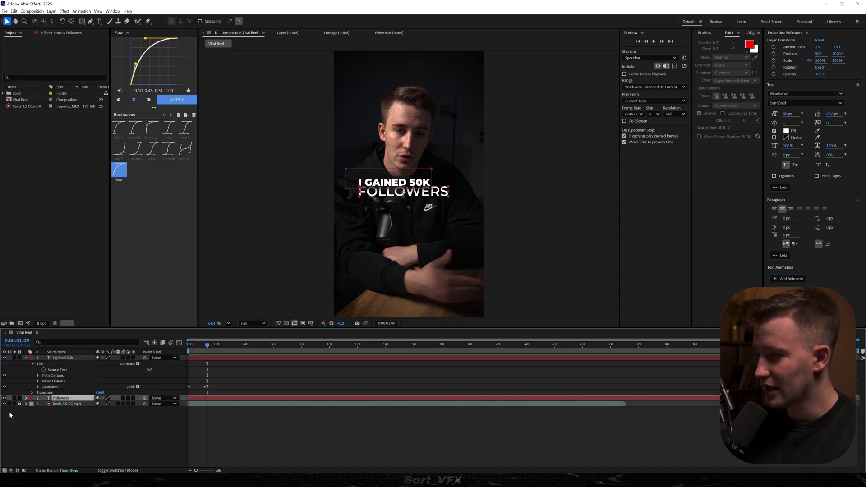
drag(207, 350, 187, 352)
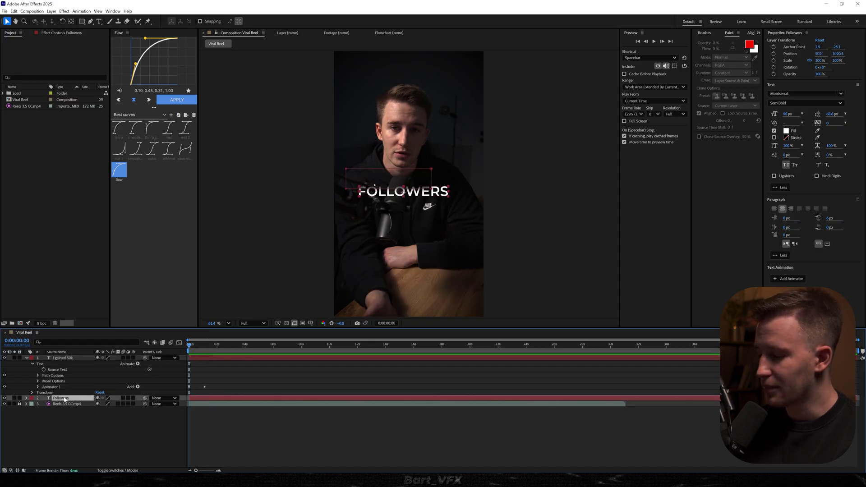
key(space)
click(51, 410)
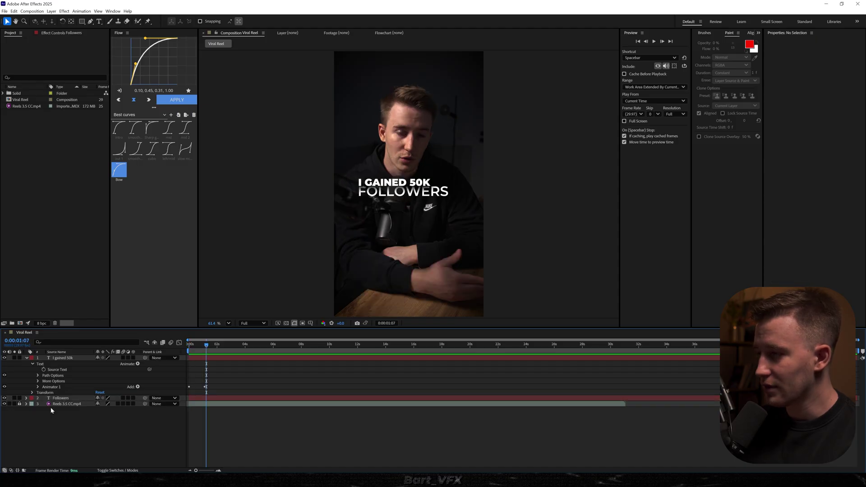
- Turn on Randomize Order in the advanced range selector options of the "Followers" text animator
click(26, 358)
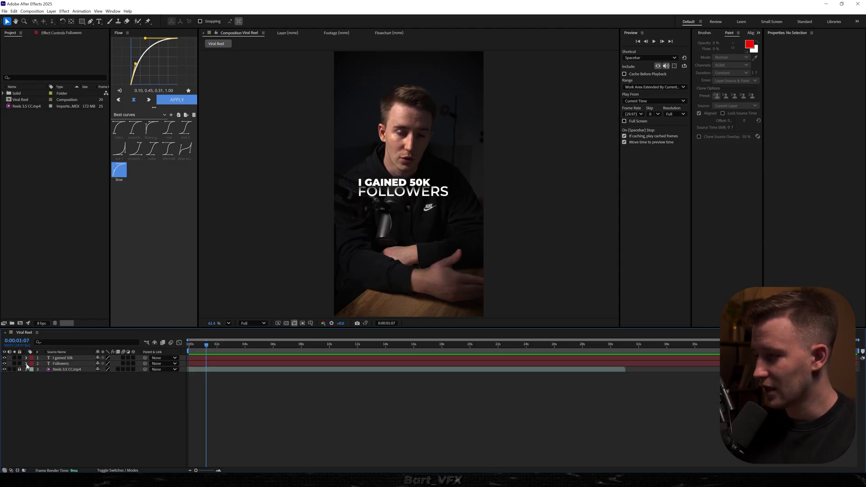
click(26, 363)
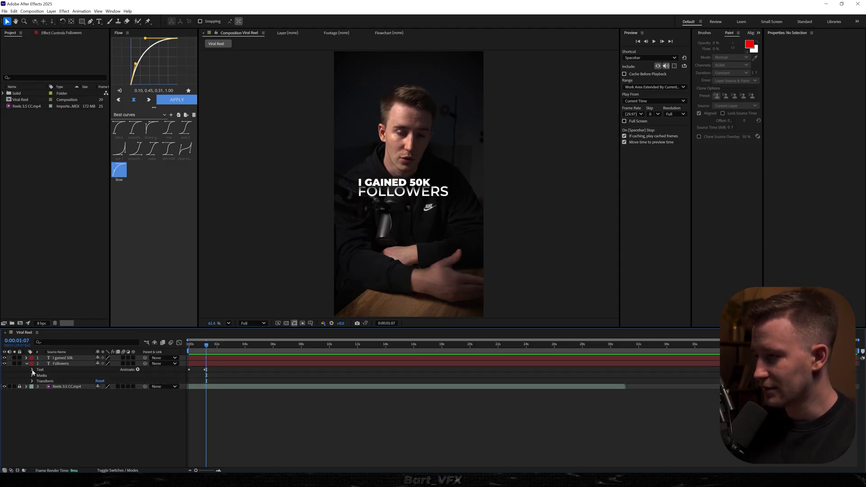
click(32, 370)
click(38, 393)
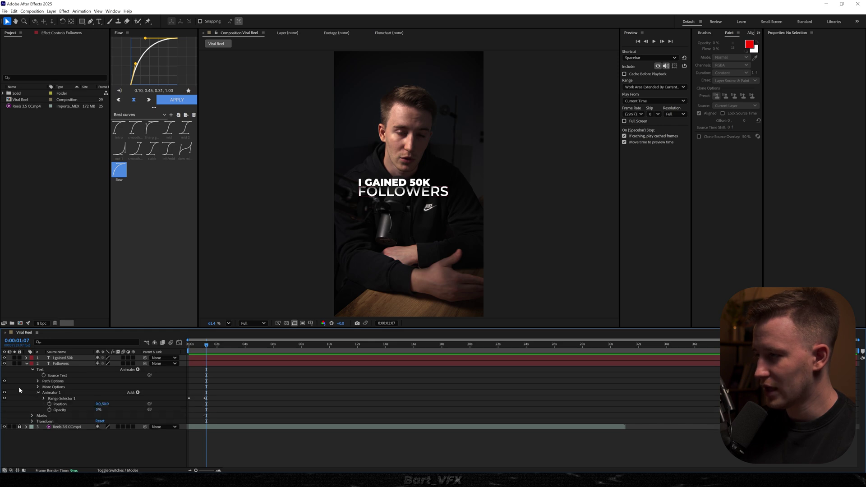
click(44, 399)
click(48, 423)
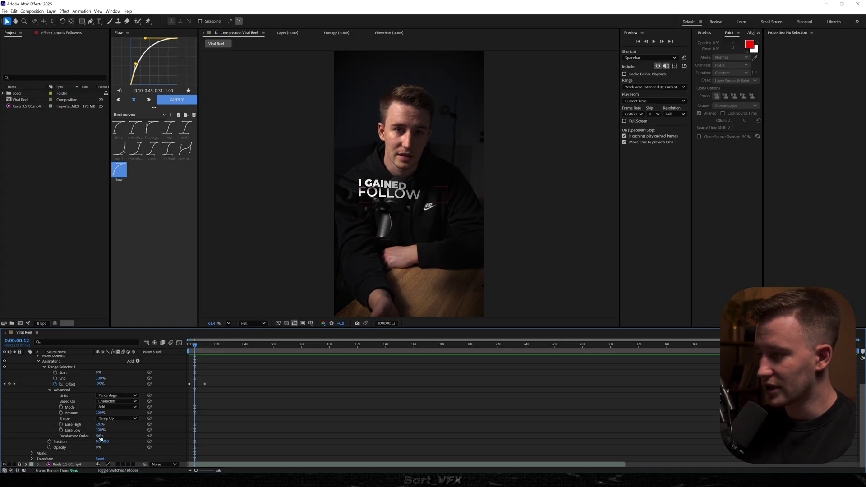
click(98, 436)
- Preview the randomized letter animation of "Followers" from the first frame
key(Home)
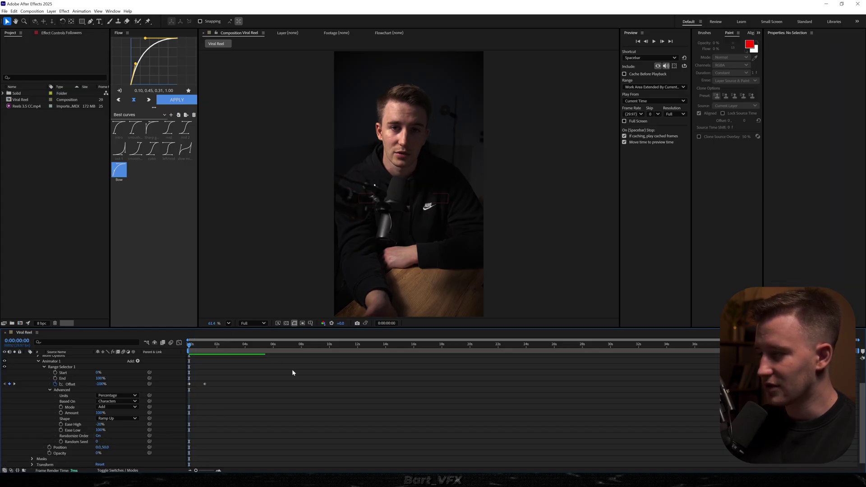
key(space)
scroll(293, 372, up, 3)
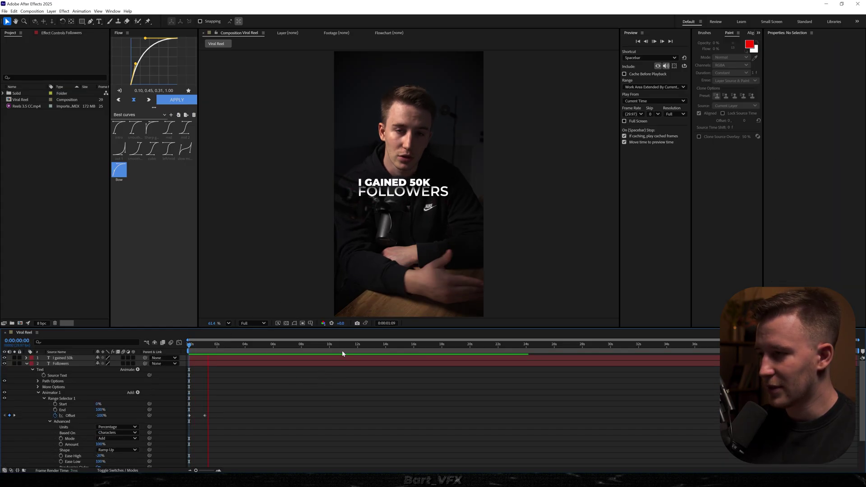
click(190, 346)
key(space)
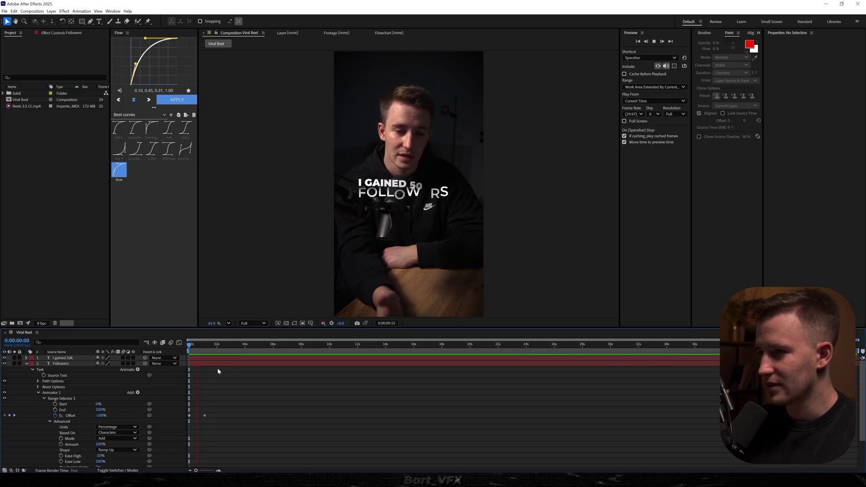
- Reveal both layers' keyframes, delay the "Followers" Offset keyframes to start at 0:00:00:07, and replay the title from the first frame
key(u)
key(equal)
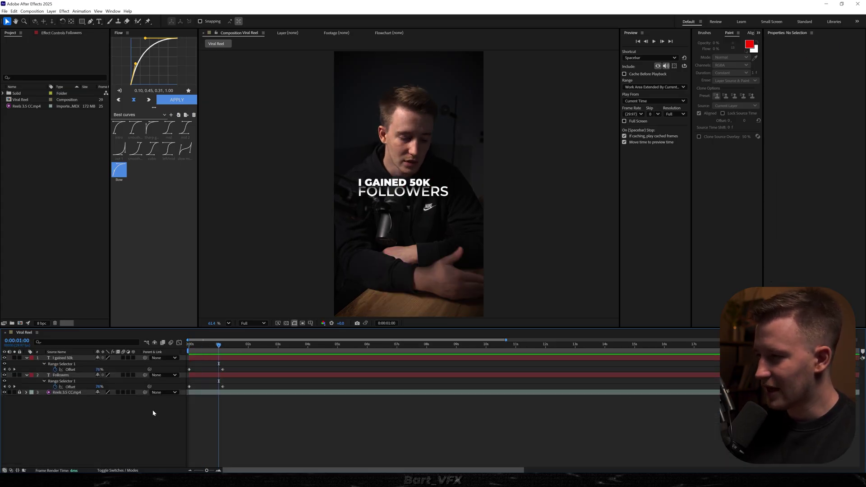
drag(235, 394, 196, 387)
key(Home)
key(space)
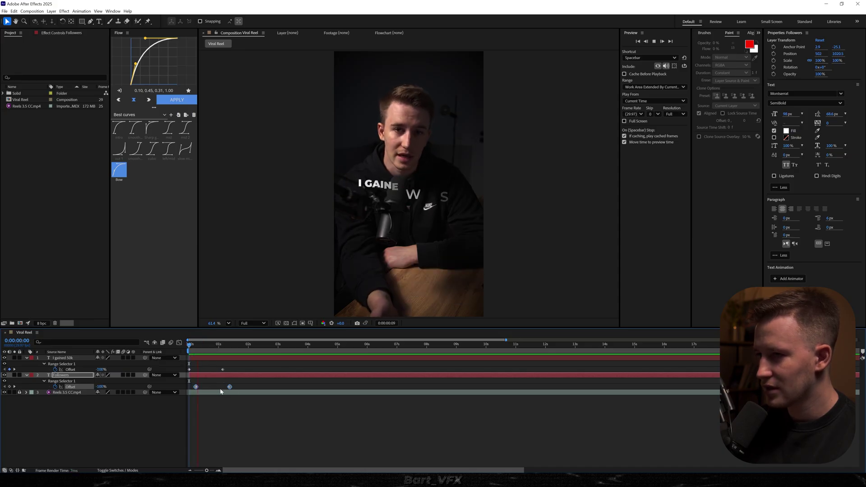
key(space)
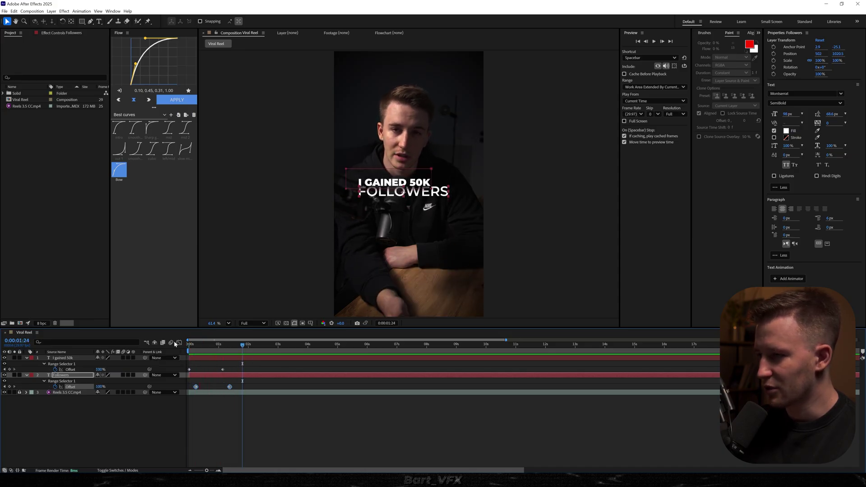
drag(204, 345, 189, 346)
key(space)
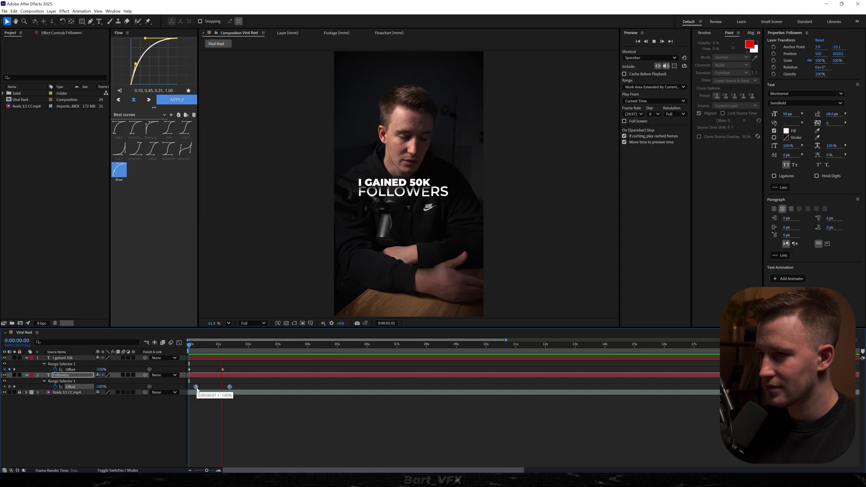
- Deselect the layers and preview the staggered title animation from the first frame
click(221, 364)
key(space)
key(Home)
key(space)
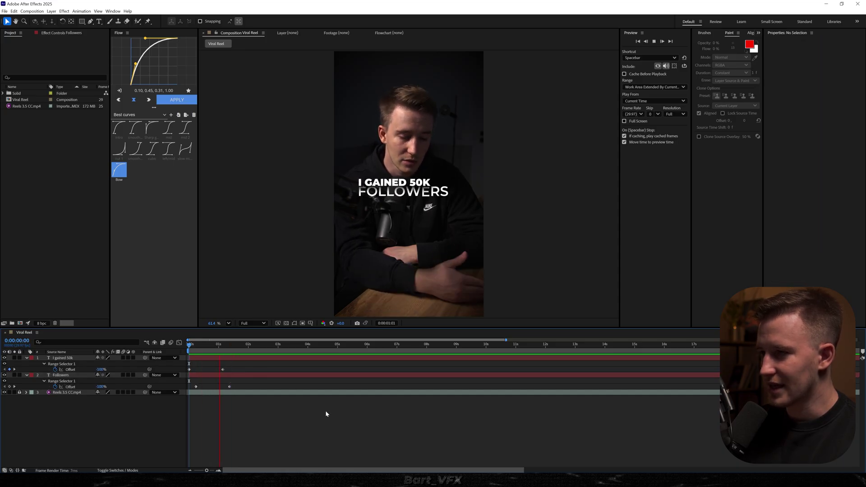
key(space)
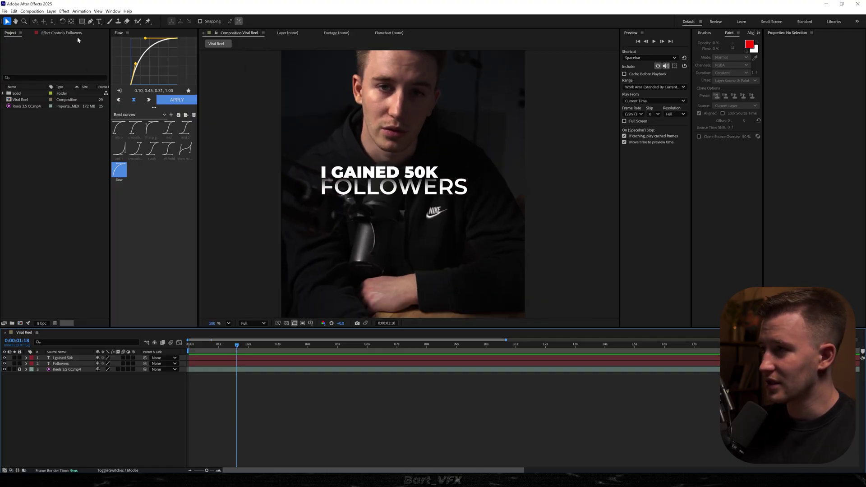
- Draw a square shape about 205 px wide over the title with the Rectangle tool, centre its anchor point and centre it in the composition
drag(81, 21, 119, 29)
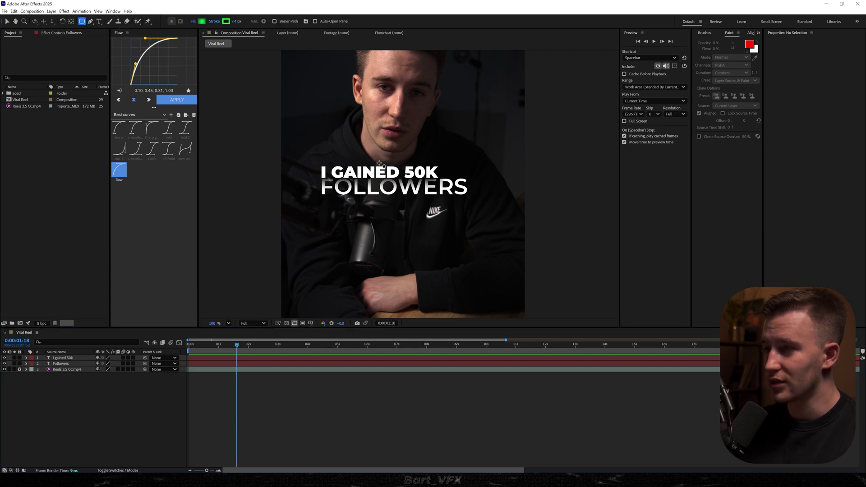
mouse_move(380, 163)
mouse_down()
mouse_move(416, 199)
mouse_move(427, 198)
mouse_up()
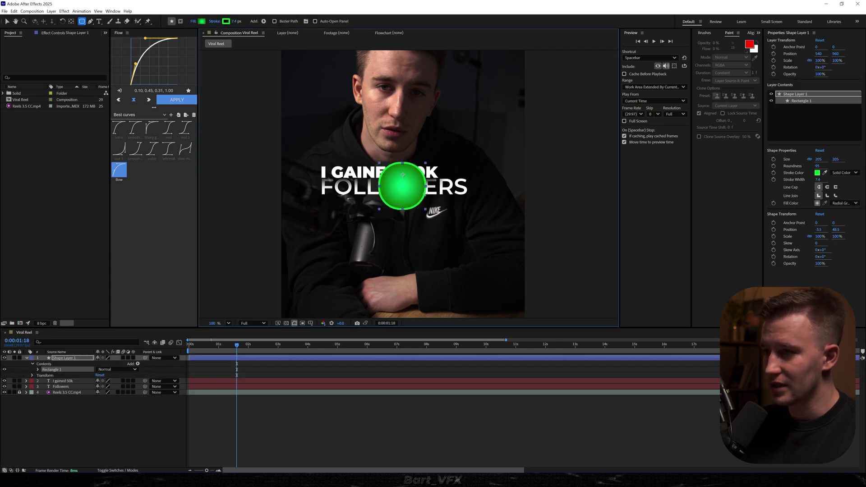
key(ctrl+alt+Home)
key(ctrl+Home)
- Set the square's corner roundness to 50 and its stroke to None
click(817, 167)
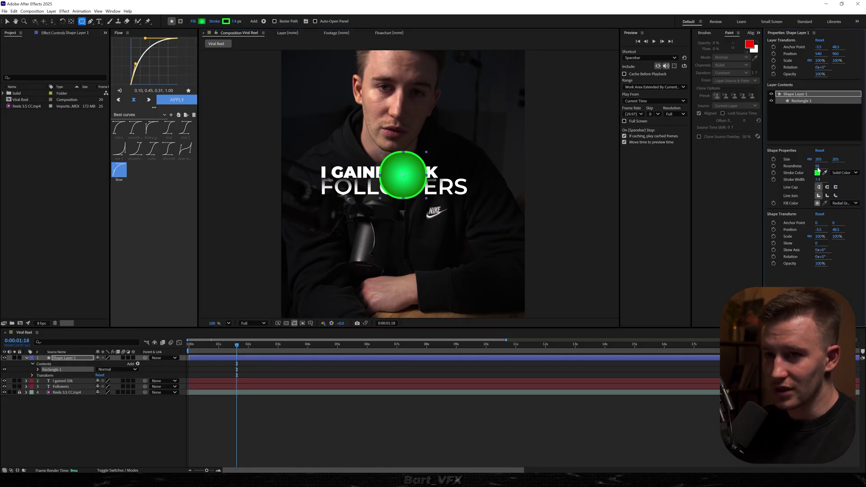
drag(813, 168, 805, 172)
click(845, 172)
click(836, 197)
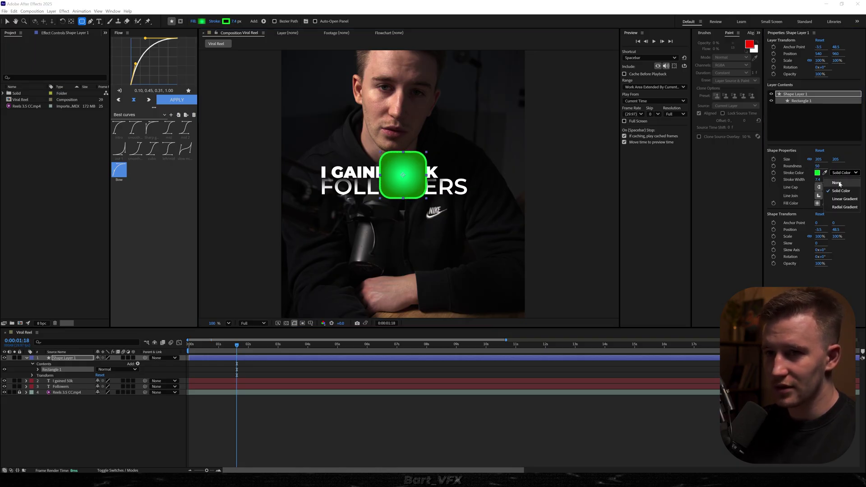
- Recolor the square's radial gradient fill from cyan to deep blue and shift its centre toward the square's upper-left
click(843, 203)
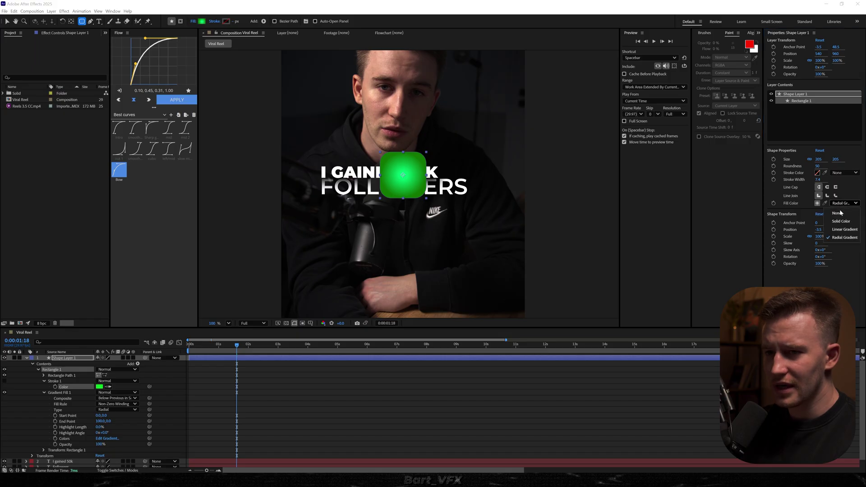
click(843, 237)
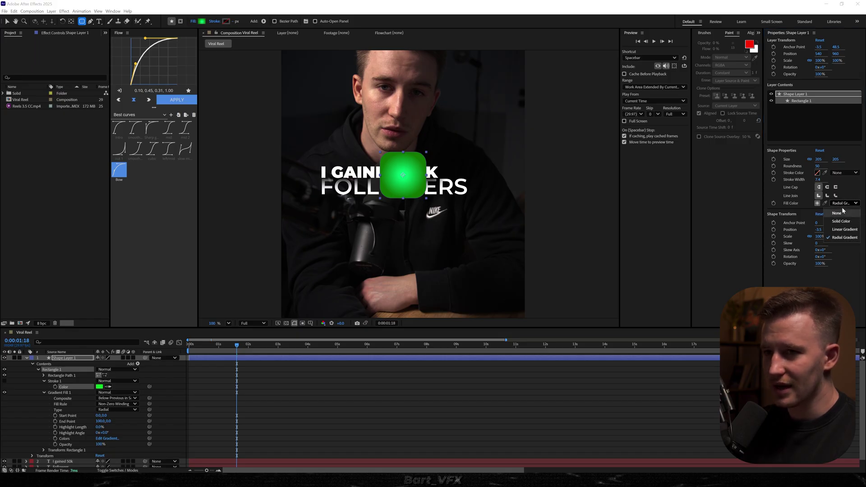
click(817, 204)
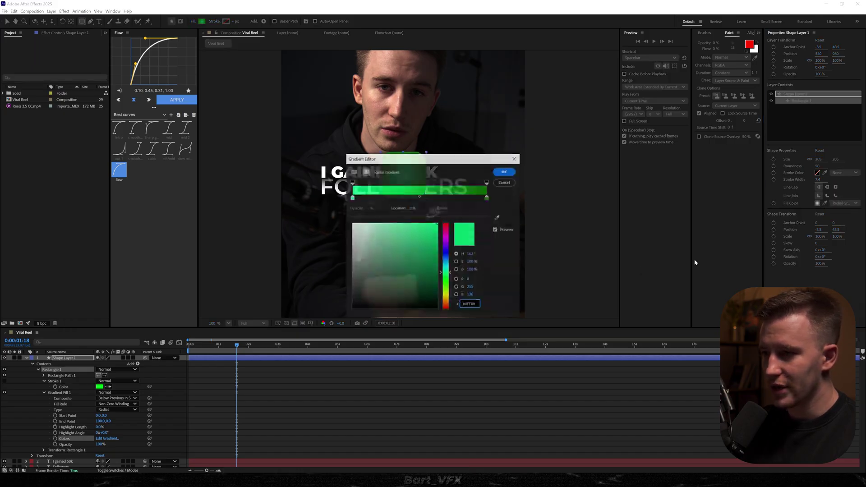
drag(429, 157, 621, 132)
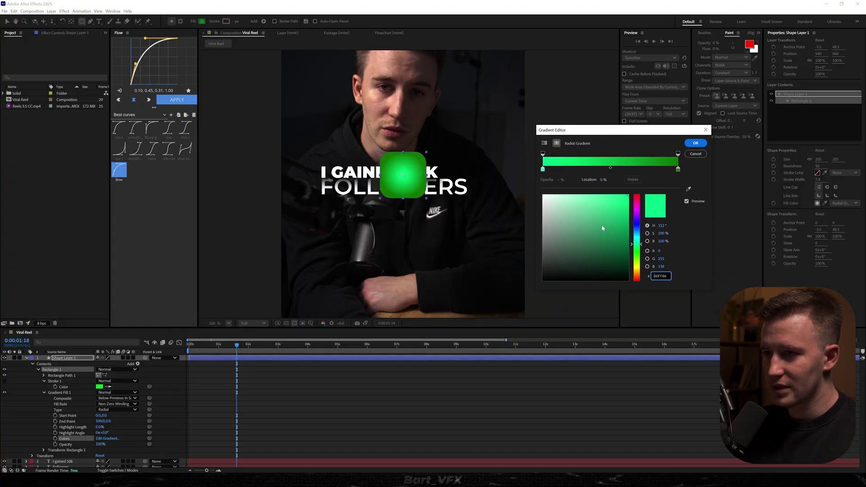
drag(637, 238, 652, 193)
click(678, 170)
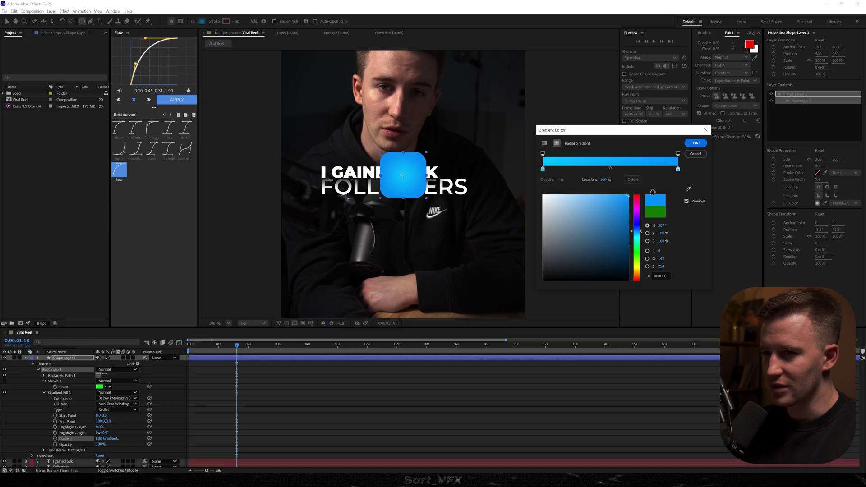
drag(639, 231, 647, 226)
click(694, 144)
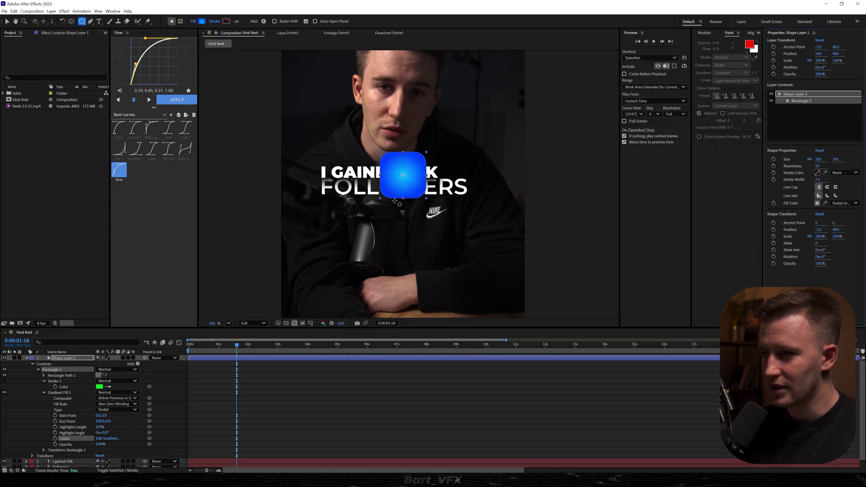
key(v)
drag(403, 174, 393, 169)
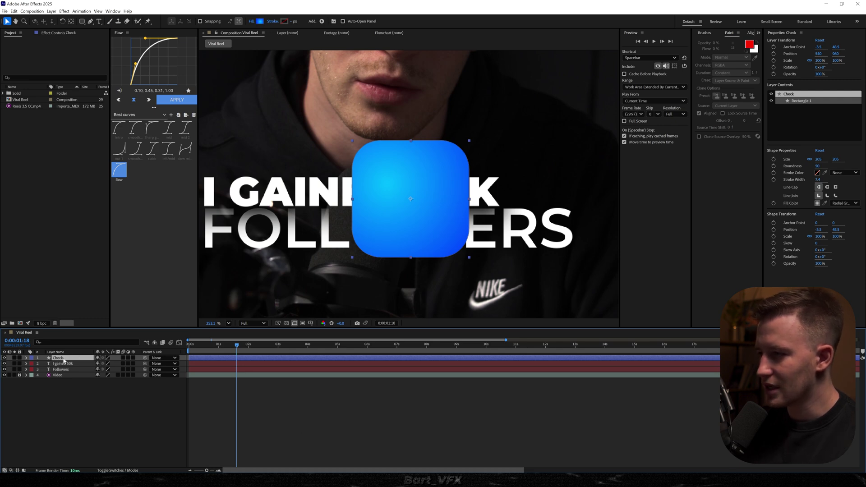
- Draw an open three-point checkmark path on the blue square with the Pen tool inside the Check layer
key(g)
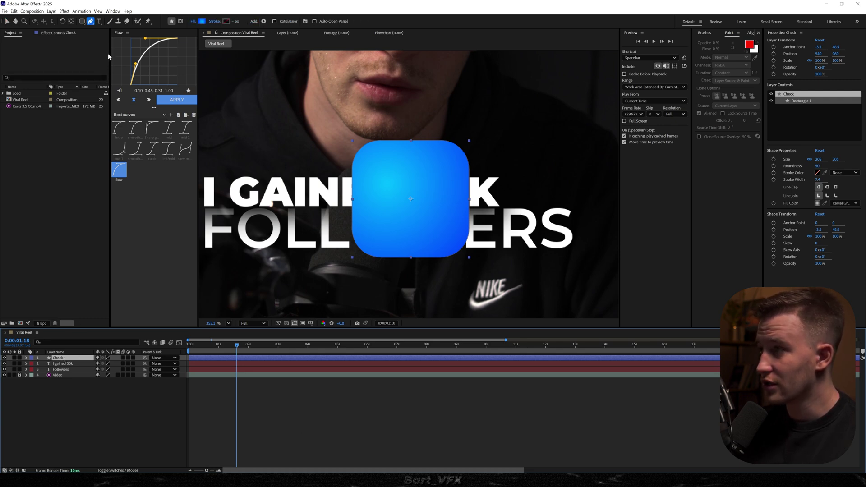
click(378, 201)
click(380, 199)
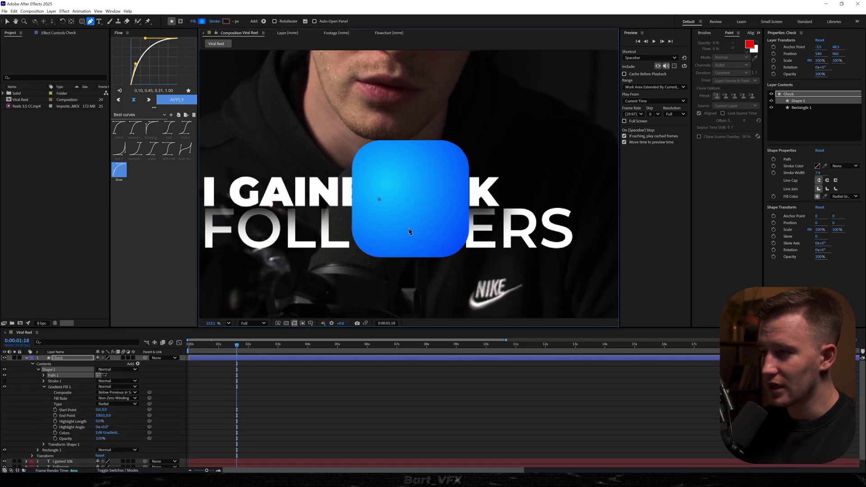
click(450, 173)
- Remove the fill of the checkmark's Shape 1 and give it a solid white stroke
click(58, 370)
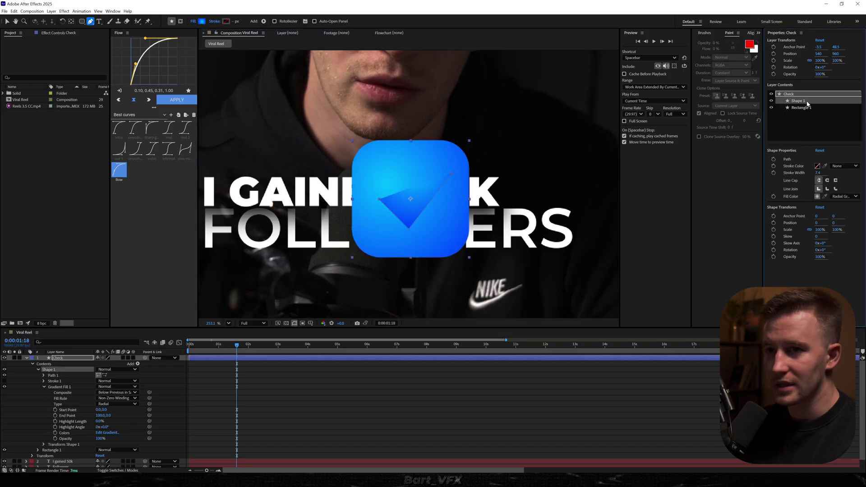
click(844, 196)
click(839, 206)
click(843, 166)
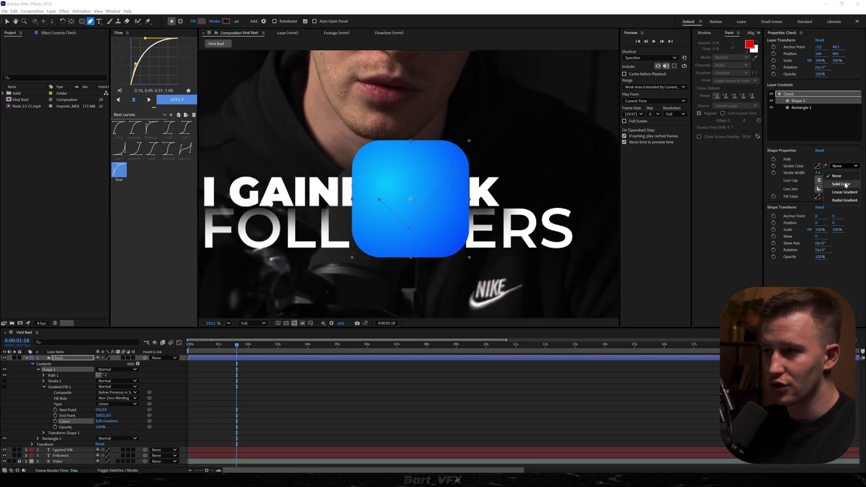
click(840, 184)
- Set the checkmark's stroke width to 17 and use round line caps and round line joins
drag(818, 172, 827, 172)
click(821, 173)
key(shift+Down)
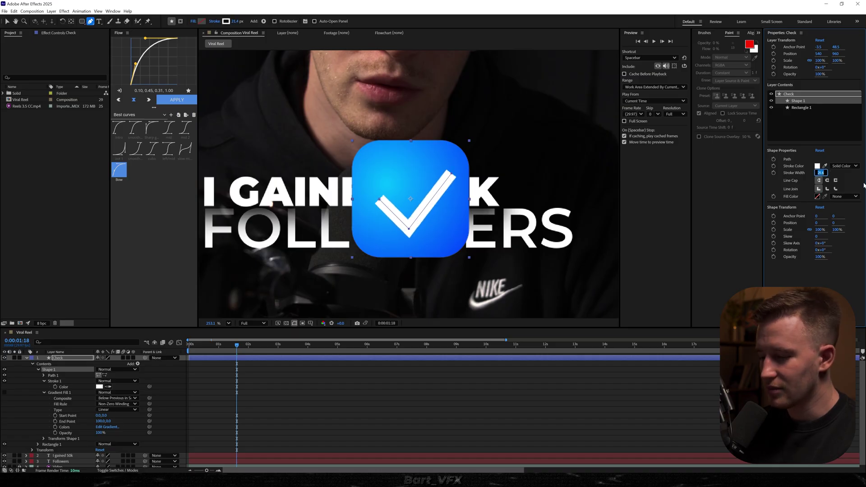
text(17)
key(Return)
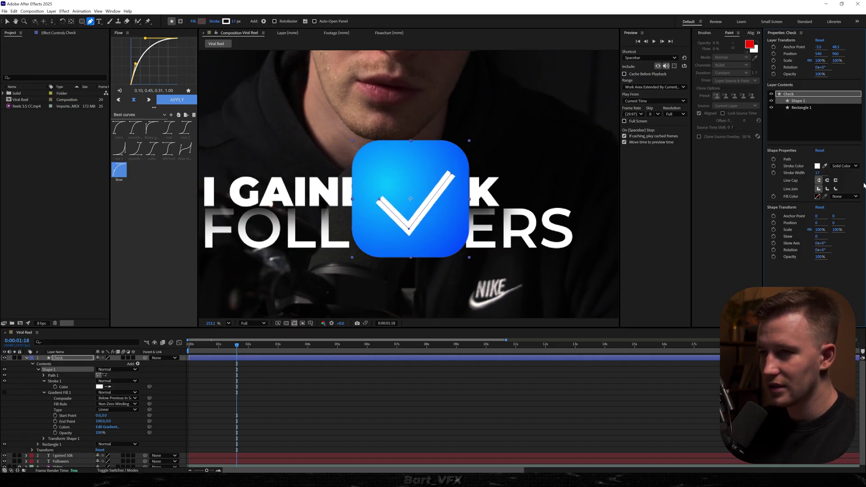
click(827, 181)
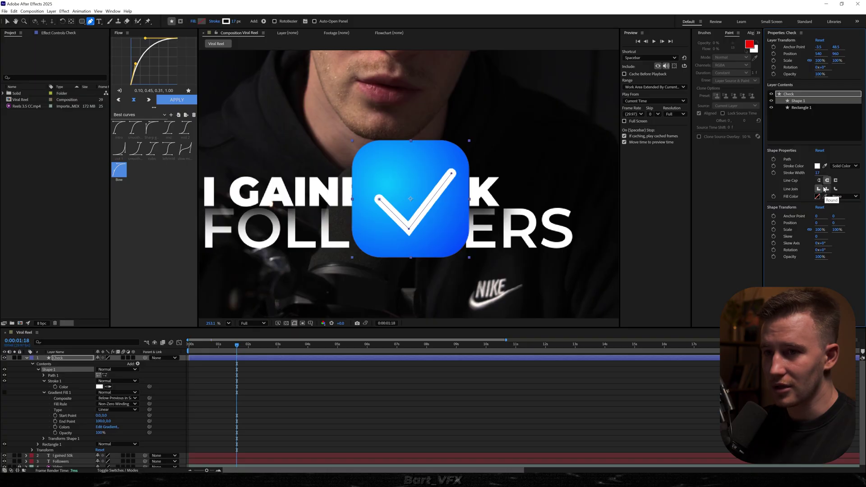
click(827, 189)
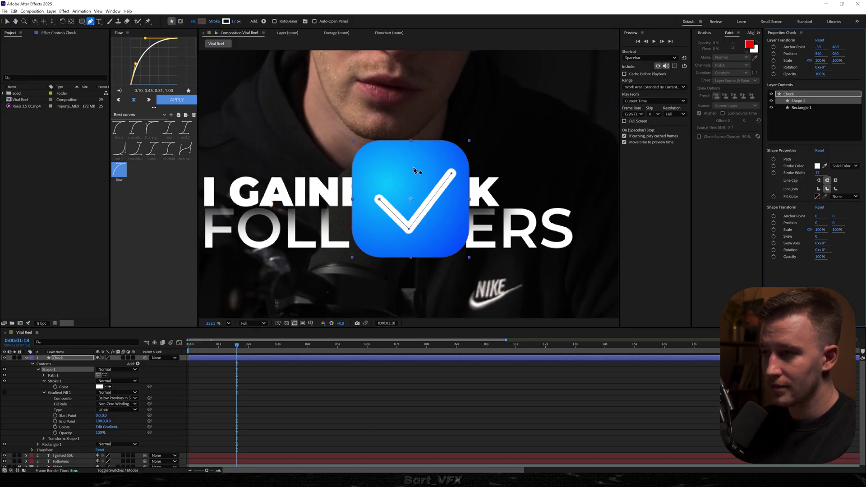
- Adjust the checkmark's three path points to shorten its long arm and balance it within the square
scroll(414, 172, up, 2)
key(v)
click(414, 229)
drag(413, 228, 408, 227)
drag(366, 195, 373, 192)
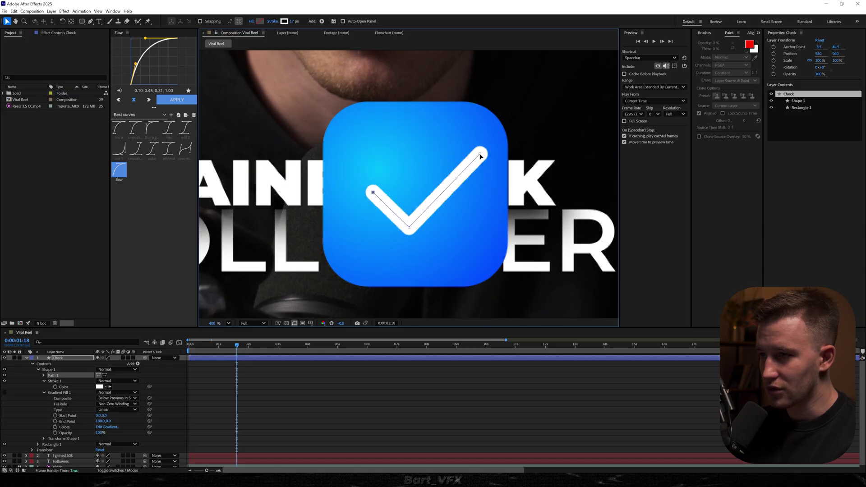
drag(481, 155, 466, 173)
drag(412, 228, 407, 228)
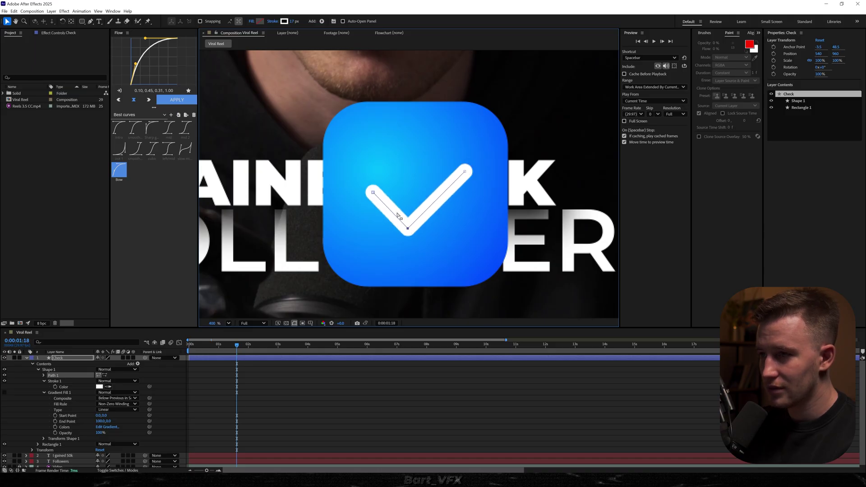
key(F2)
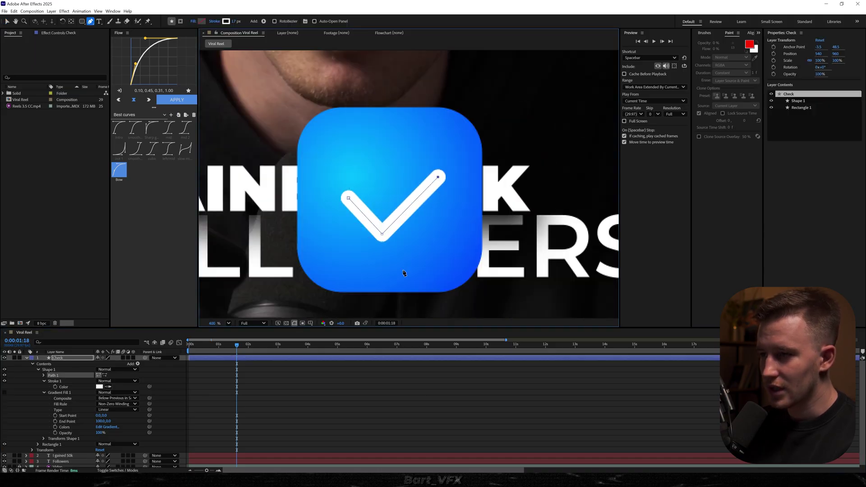
- Set the stroke width of the checkmark's Shape 1 to 19
click(798, 101)
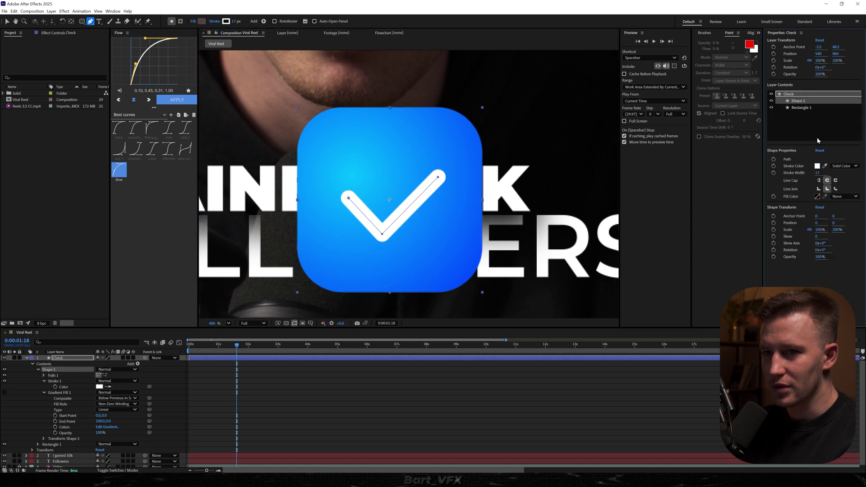
click(819, 173)
text(19)
key(Return)
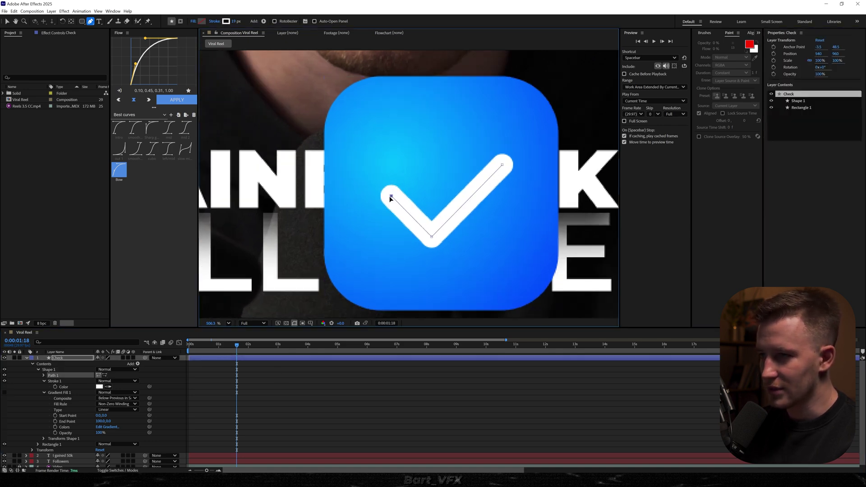
- Move the Check icon to the end of the title at about 841, 921, overlapping the last letters of "Followers"
scroll(435, 233, down, 2)
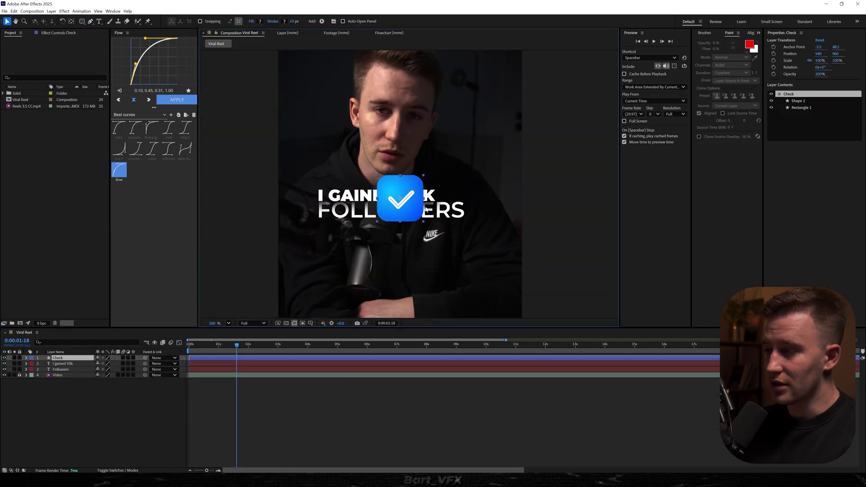
drag(414, 209, 489, 199)
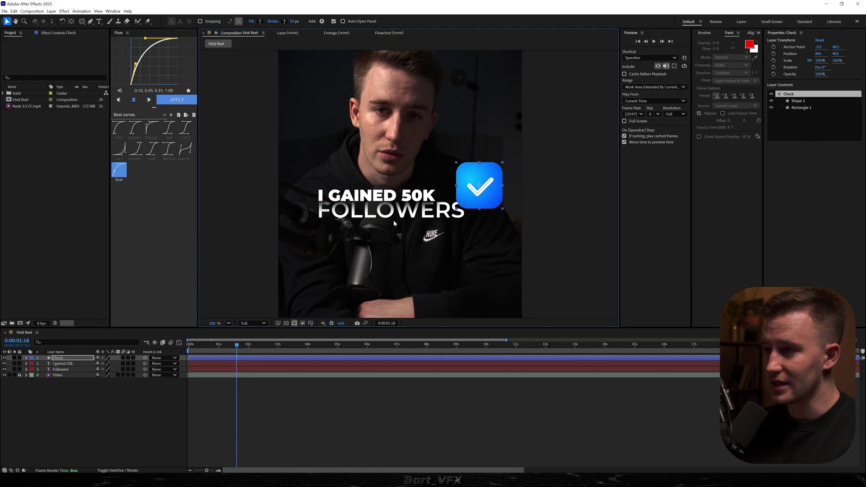
mouse_move(479, 197)
mouse_down()
mouse_move(460, 203)
mouse_move(472, 203)
mouse_up()
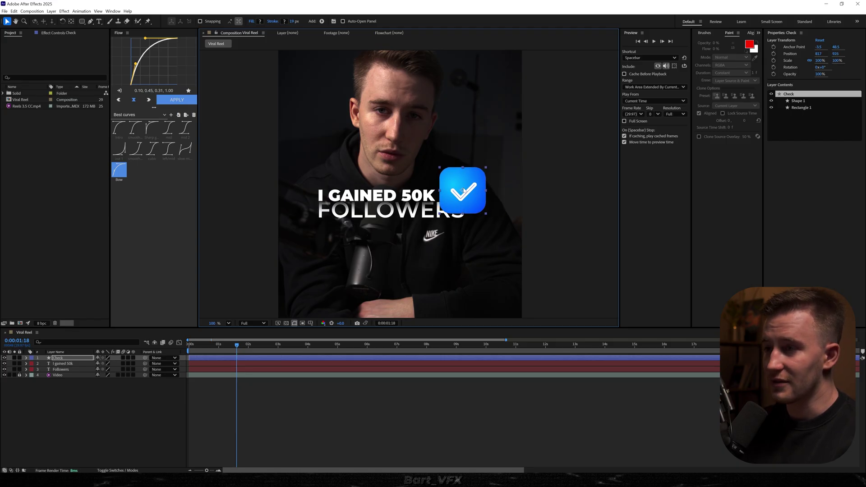
drag(467, 192, 473, 191)
click(368, 230)
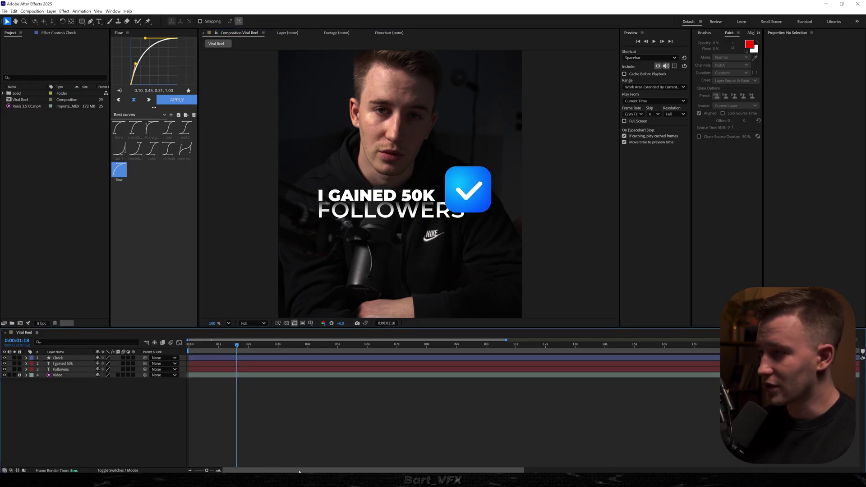
key(shift+slash)
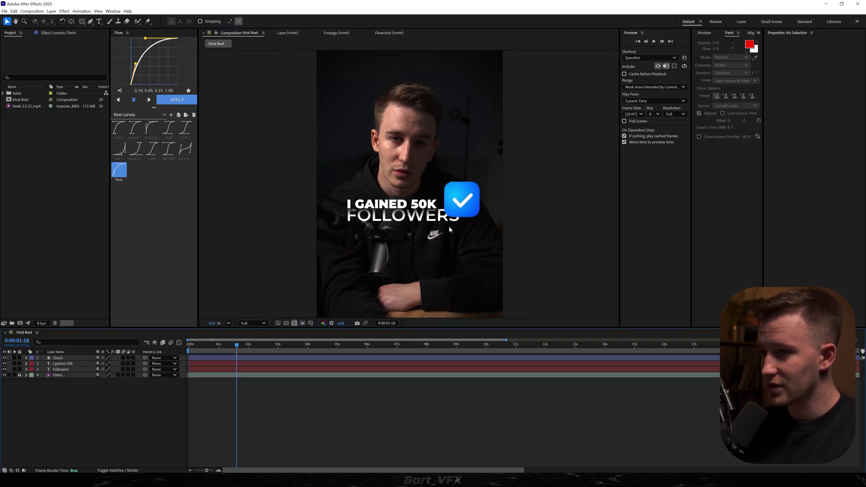
- Reveal the Check layer's Scale property and reduce it to about 71.7%
click(74, 359)
key(Home)
key(s)
drag(104, 364, 92, 364)
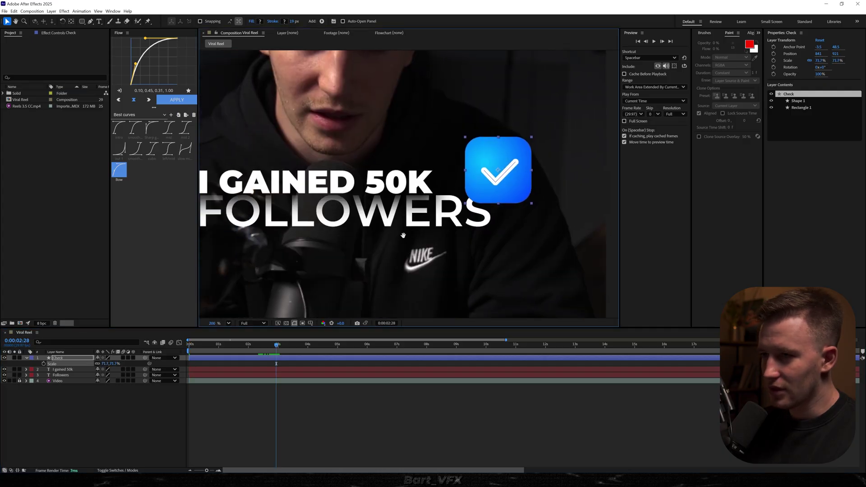
- Reduce the Check icon to 61.5%, tilt it about 11.8° clockwise and place it beside "50k" at about 774, 924
drag(403, 235, 426, 226)
drag(503, 180, 495, 199)
key(w)
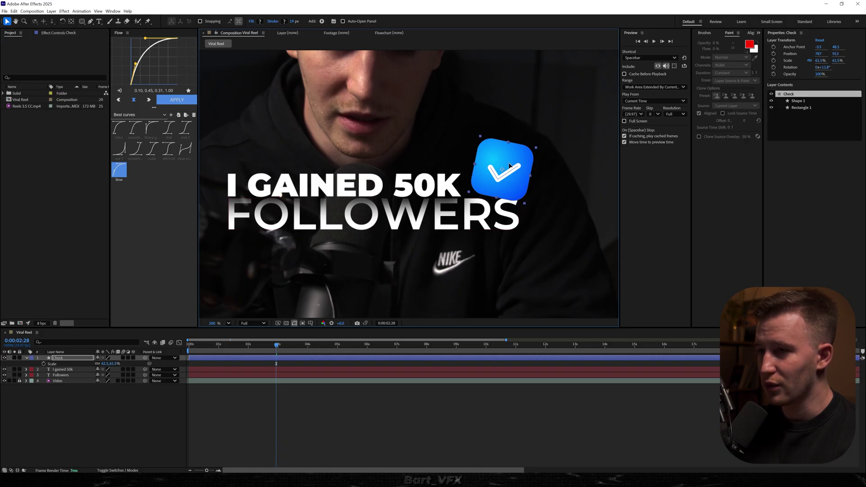
drag(509, 165, 504, 170)
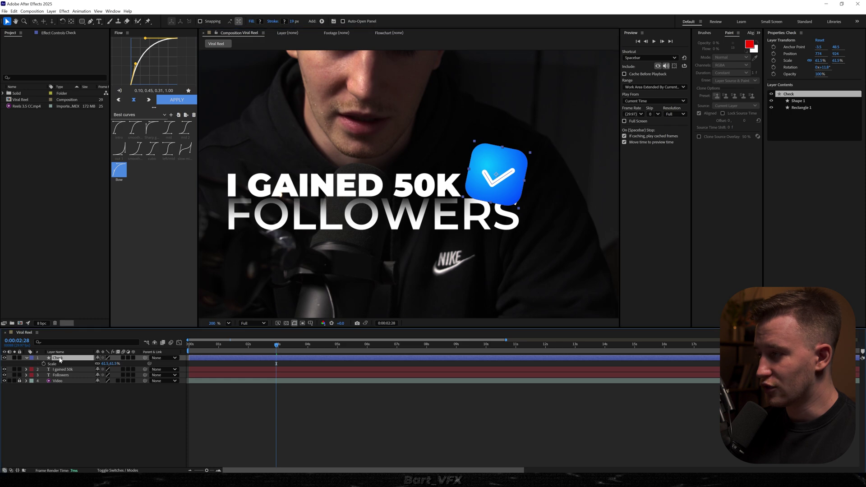
- Apply the Drop Shadow effect to the Check layer
key(ctrl+space)
text(dro)
key(Return)
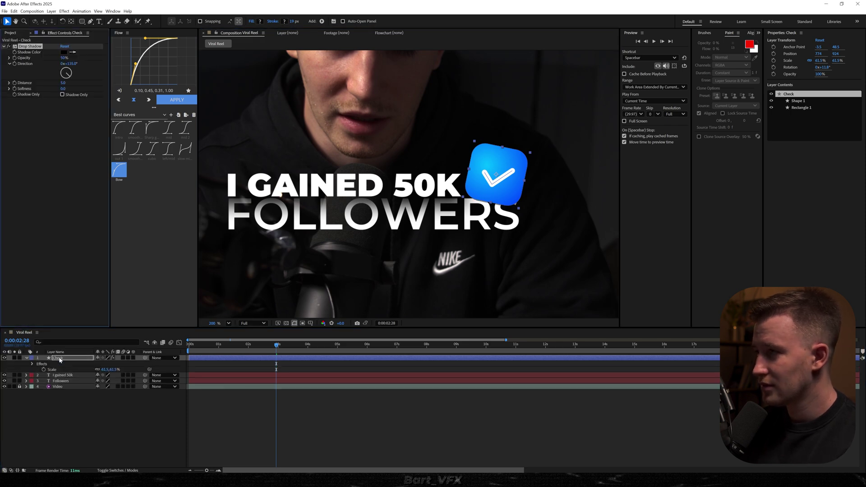
- Nudge the Check icon beside the title to about 777, 929
drag(480, 183, 490, 174)
scroll(489, 231, up, 3)
key(v)
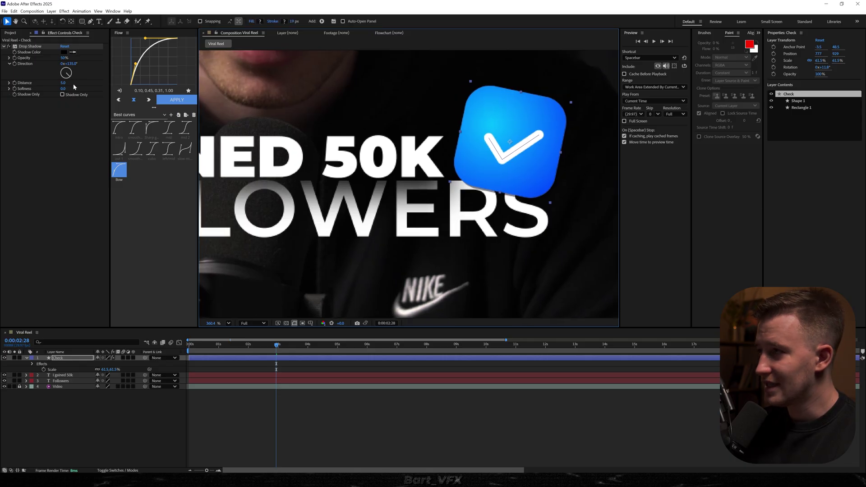
- Set the Check layer's Drop Shadow distance to 0 and its softness to 100
click(62, 82)
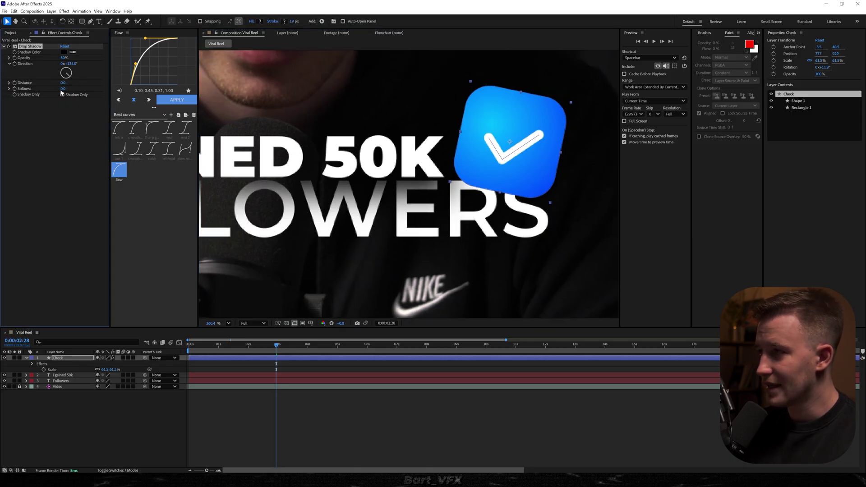
click(62, 88)
text(100)
key(Return)
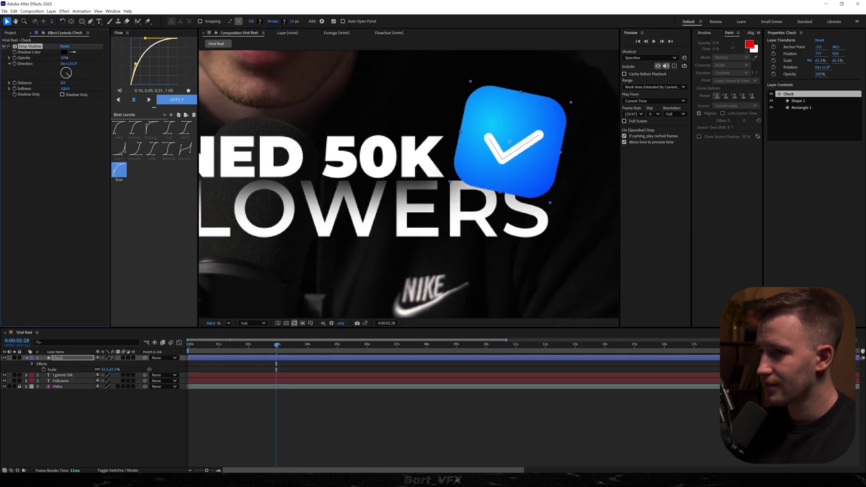
- Raise the Drop Shadow opacity to 100% and duplicate the effect on the Check layer
scroll(501, 187, up, 3)
drag(63, 59, 107, 58)
click(54, 79)
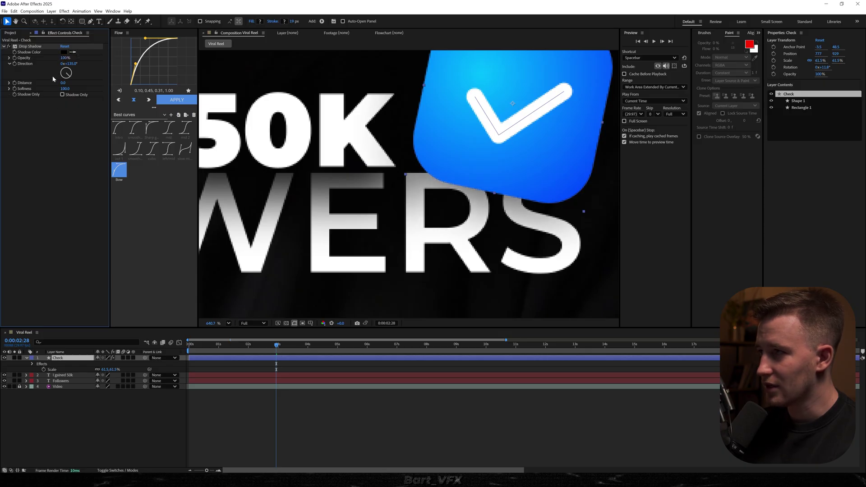
click(28, 47)
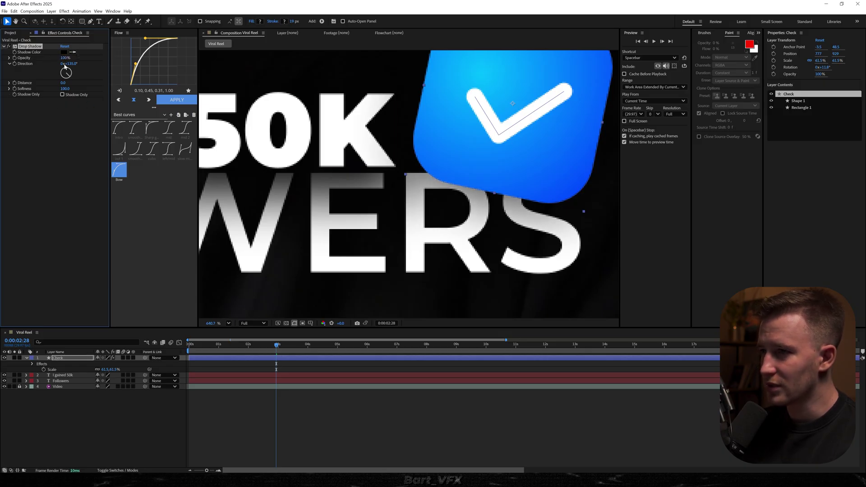
key(ctrl+d)
scroll(500, 171, down, 3)
drag(496, 157, 470, 225)
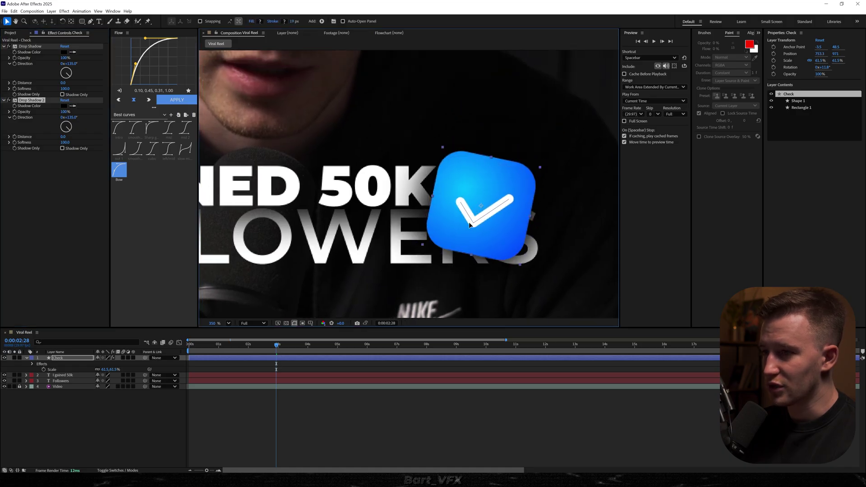
key(ctrl+z)
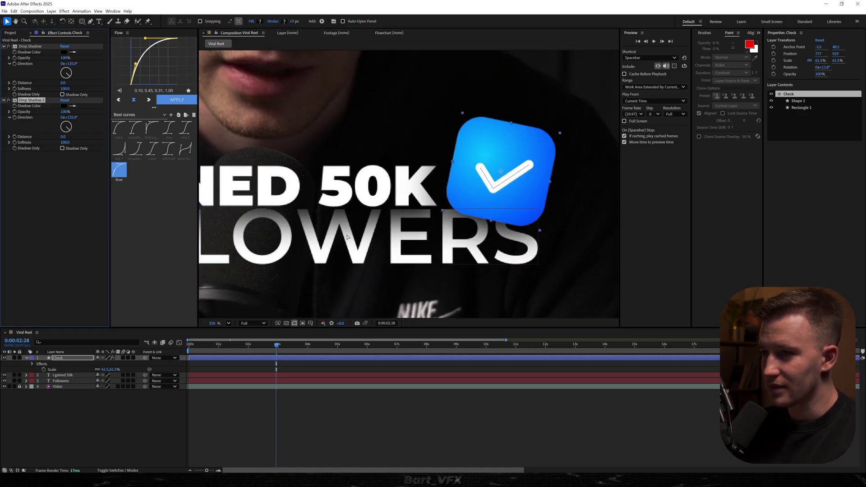
scroll(347, 236, down, 4)
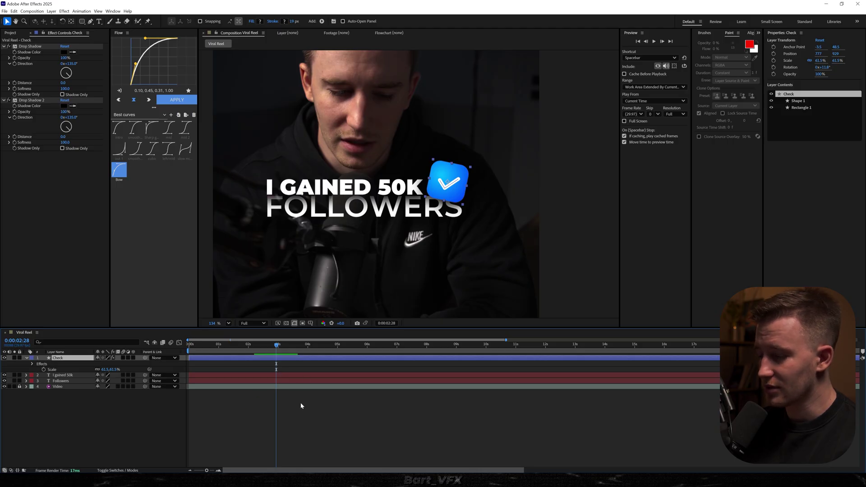
- Add Position and Rotation keyframes to the Check layer at 0:00:02:28
key(alt+shift+p)
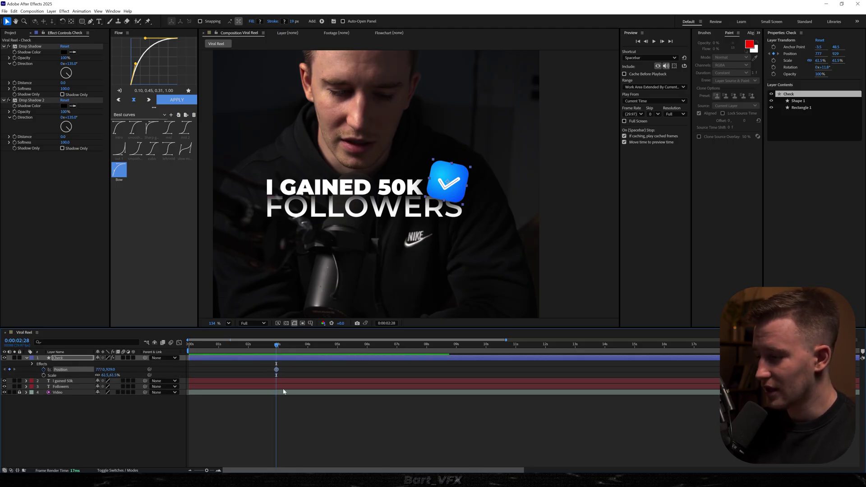
key(alt+shift+r)
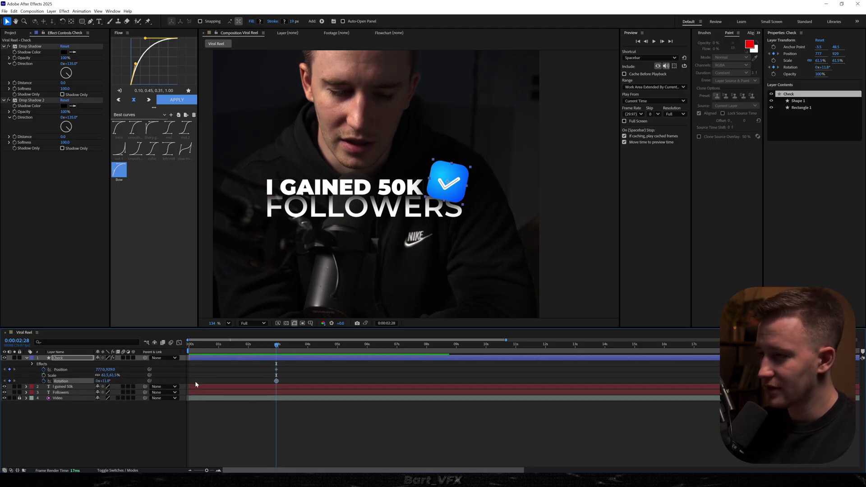
key(u)
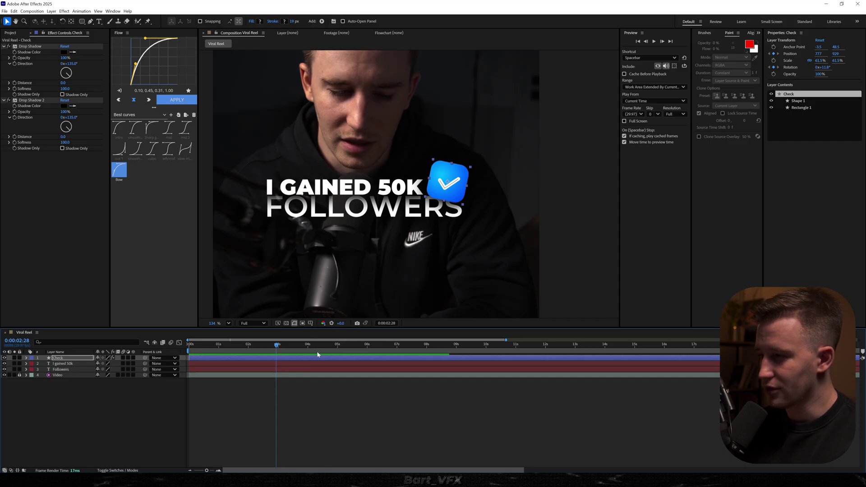
click(256, 416)
- At 0:00:01:10, move the Check icon out beyond the title's right end at about x 965, rotate it to 133° and preview the motion
drag(260, 346, 228, 352)
drag(448, 193, 501, 183)
drag(108, 371, 407, 407)
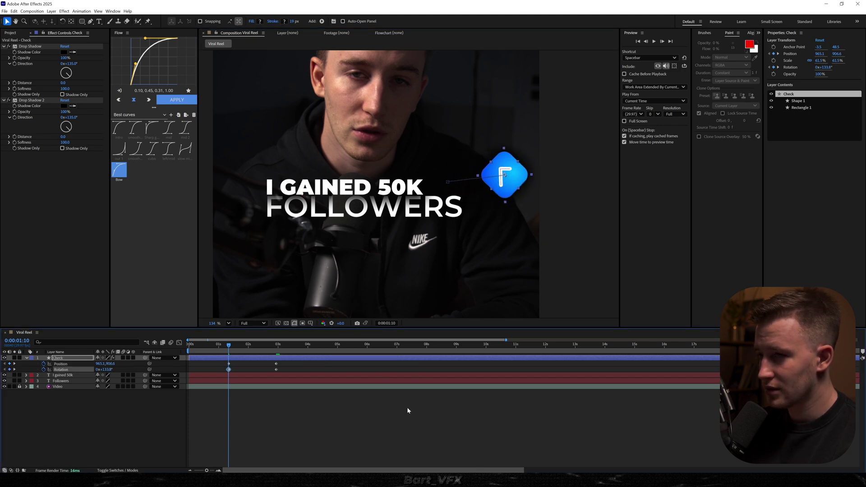
key(space)
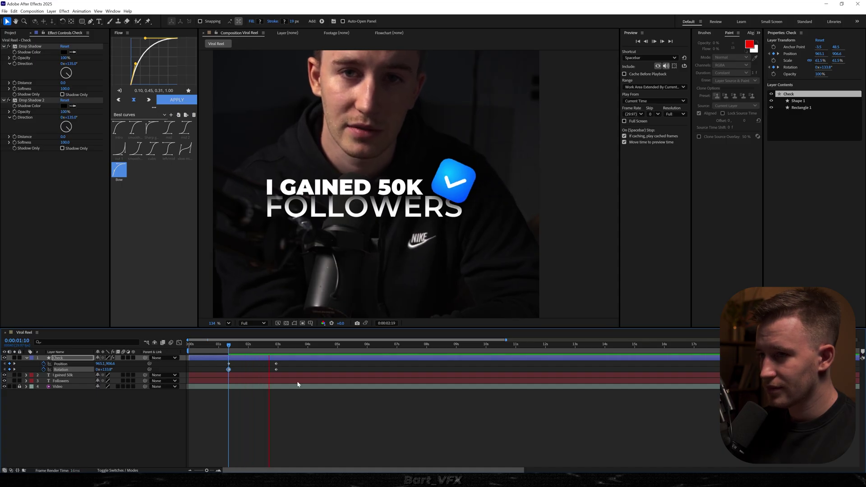
click(233, 345)
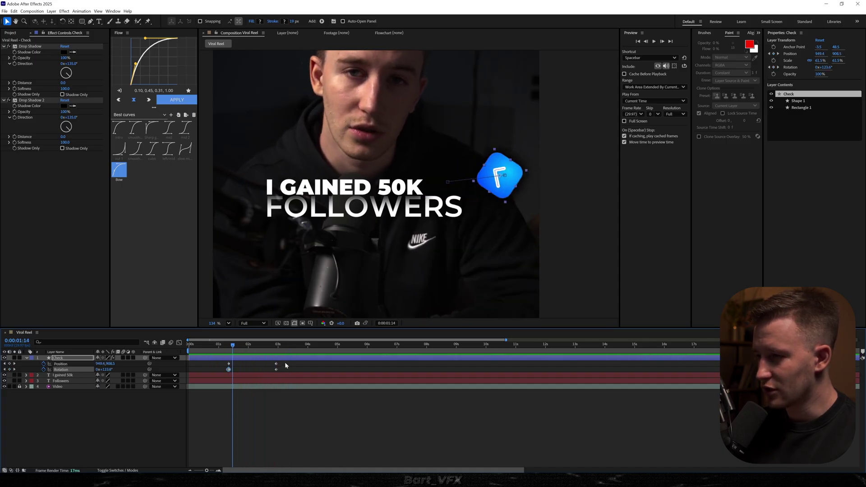
- Ease the Check layer's Position and Rotation keyframes, shape their speed graph for a fast start and slow finish, and preview it
drag(285, 363, 213, 379)
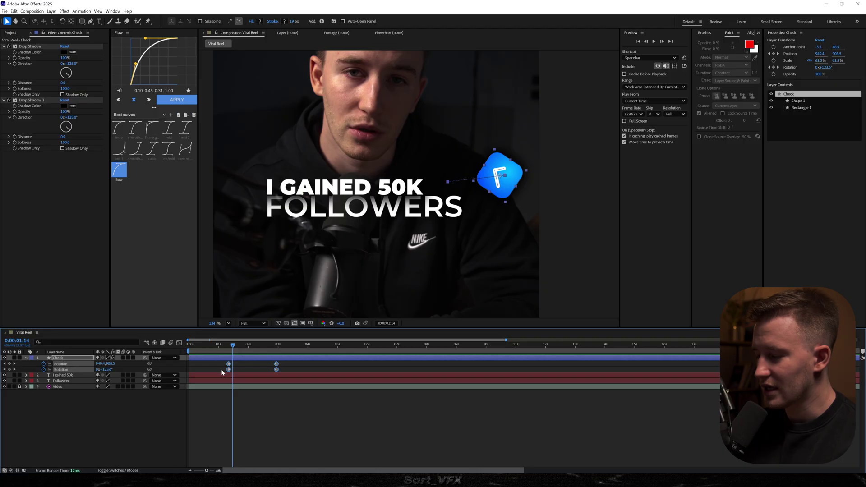
click(179, 342)
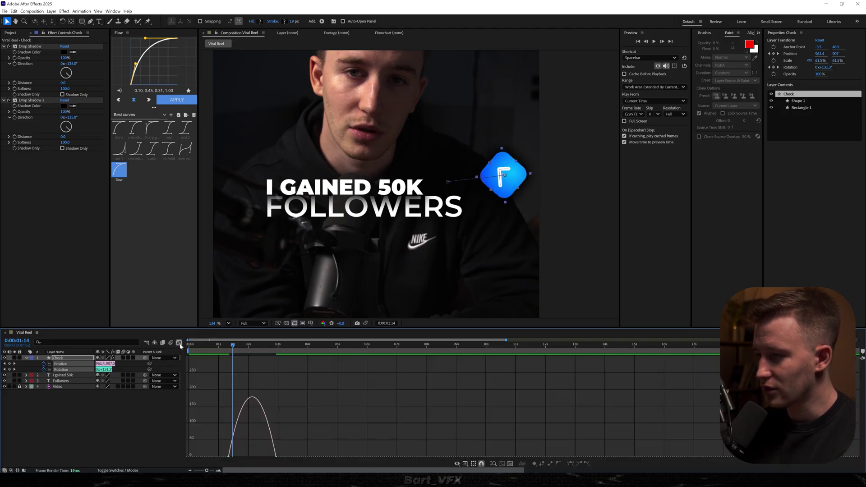
drag(292, 393, 265, 416)
drag(268, 403, 231, 403)
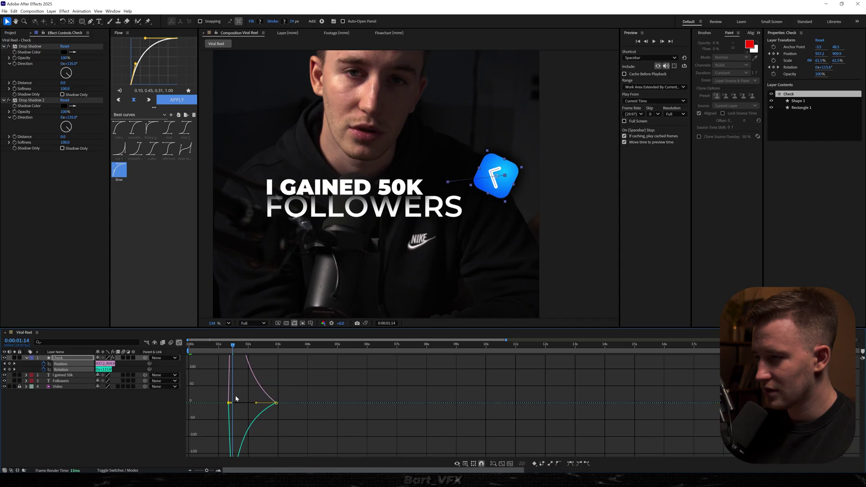
click(224, 347)
key(space)
key(space)
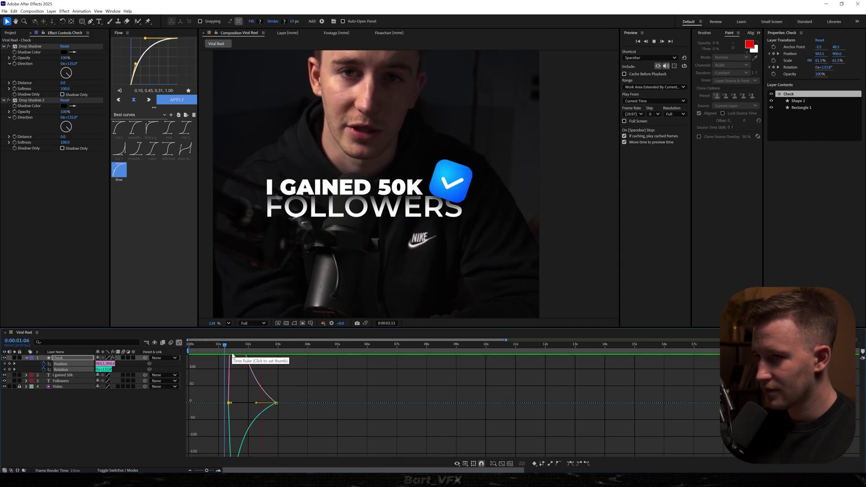
- Shift the ending Position and Rotation keyframes slightly earlier to shorten the Check icon's entry, and preview it
drag(276, 403, 270, 405)
key(space)
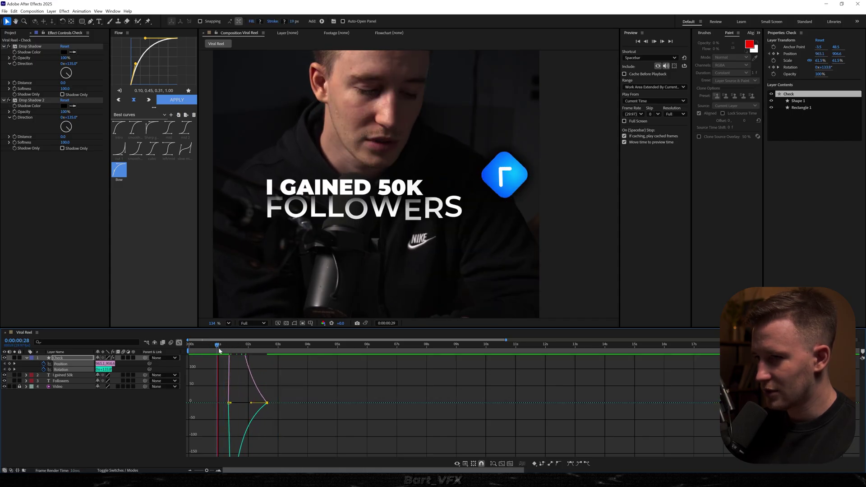
key(space)
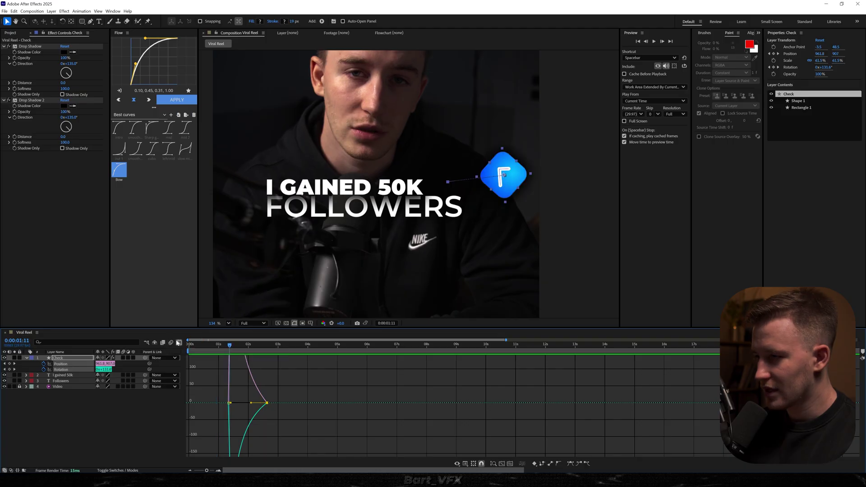
- Fade in the Check layer with Opacity keyframes from 0% at 0:00:01:10 to 100% at 0:00:01:20
key(shift+F3)
drag(223, 347, 232, 347)
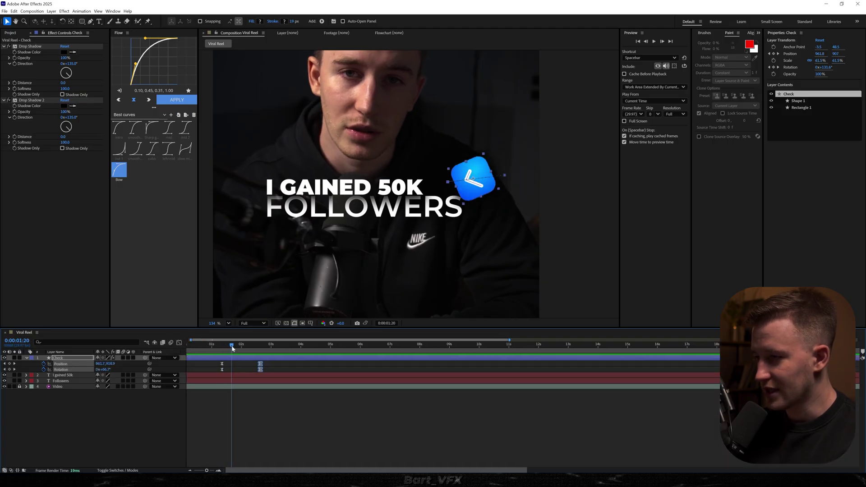
key(alt+shift+t)
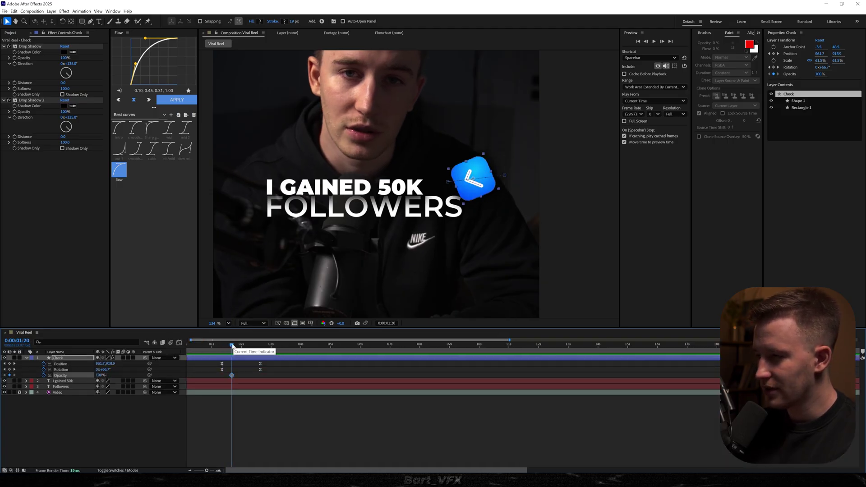
key(shift+Page_Up)
drag(100, 376, 59, 398)
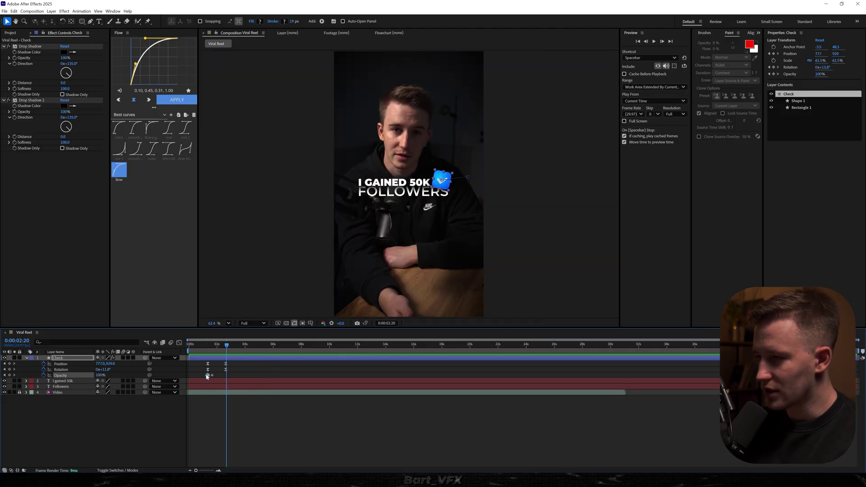
key(k)
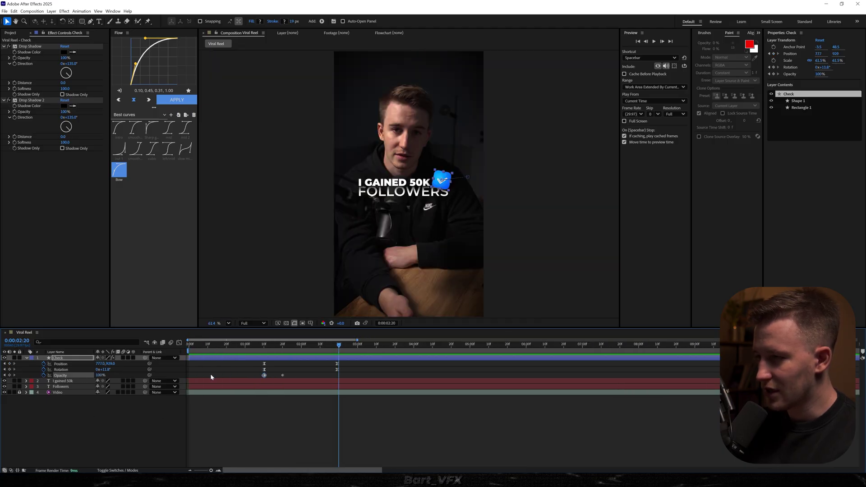
- Move all of the Check layer's keyframes earlier so its entry starts at about frame 8, and preview from the beginning
drag(360, 364, 206, 372)
key(Home)
key(space)
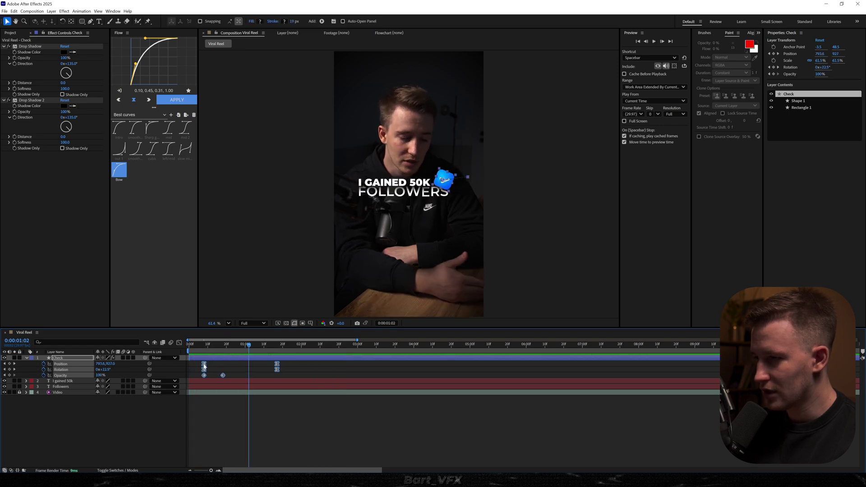
- Delay all of the Check layer's keyframes by about eight frames and preview its timing against the title
drag(204, 366, 214, 367)
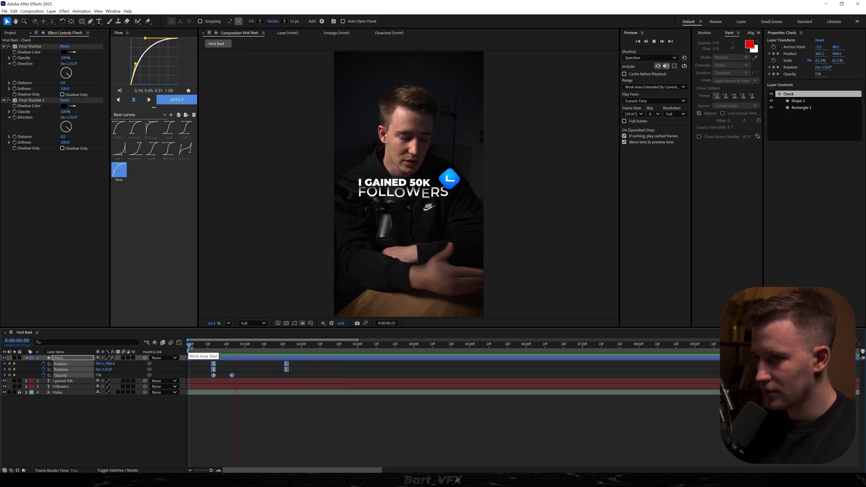
key(space)
drag(214, 366, 218, 367)
click(192, 346)
key(space)
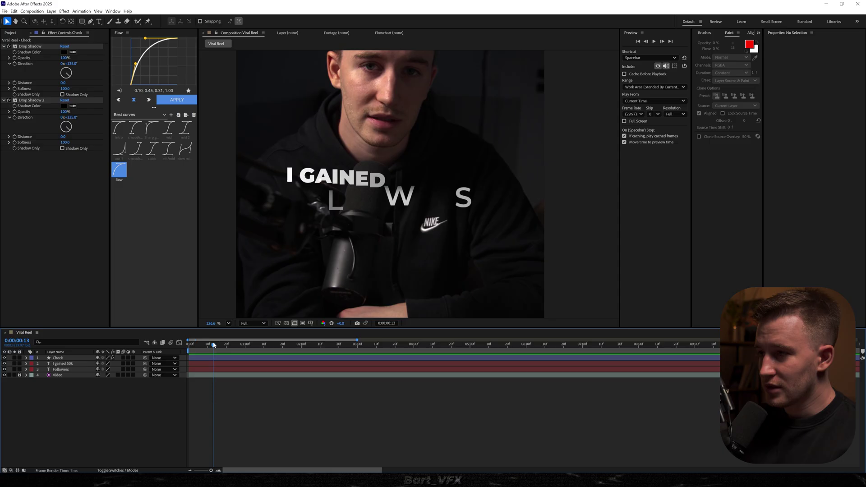
drag(213, 345, 252, 364)
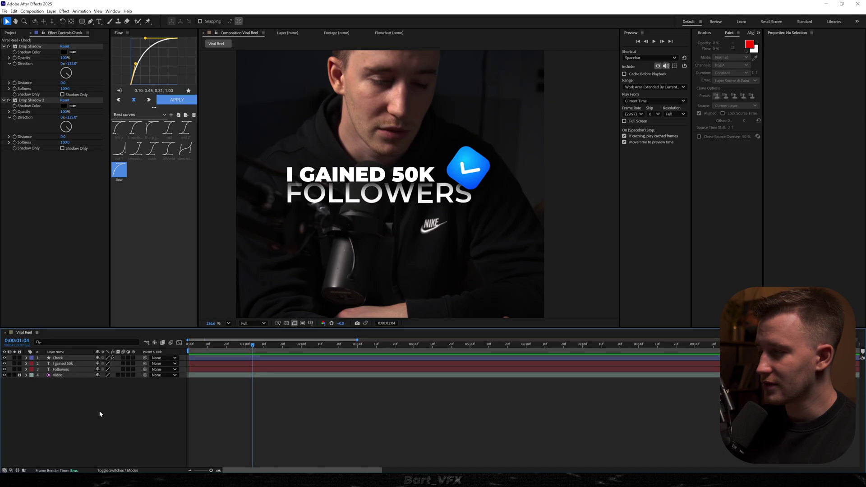
- Add a new adjustment layer to the composition and name it Transform
right_click(68, 401)
mouse_move(97, 325)
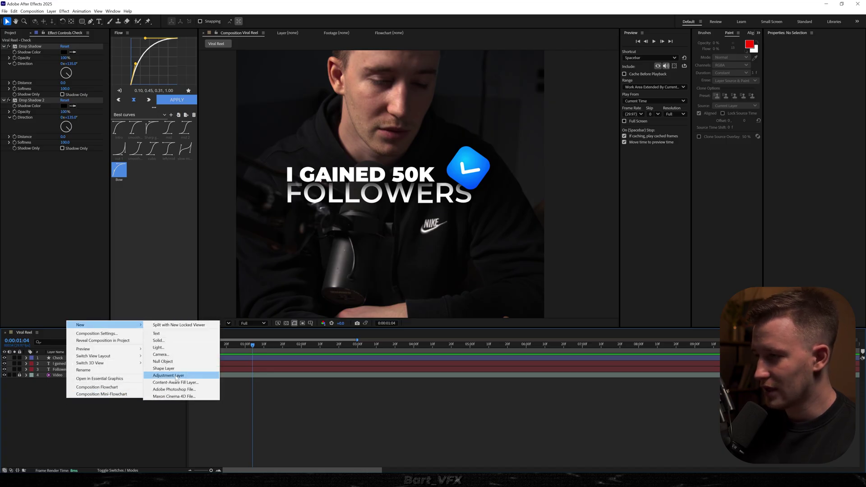
click(176, 376)
key(Return)
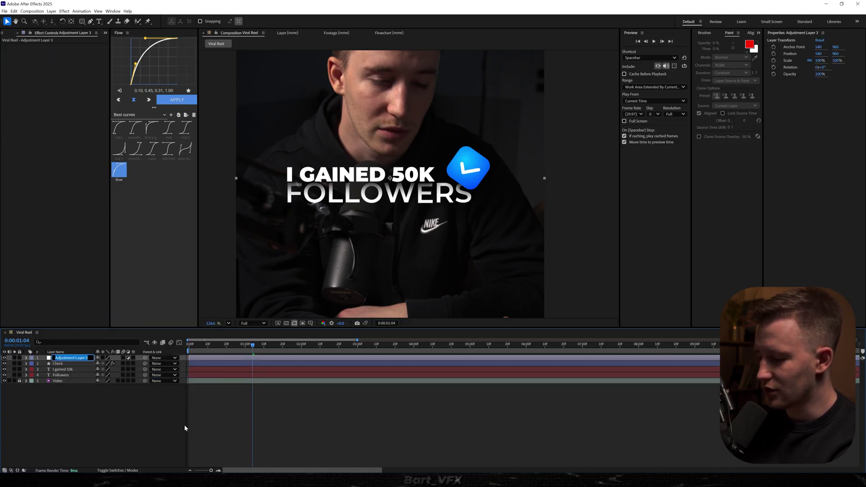
text(Transform)
key(Return)
- Find the Transform effect and apply it to the Transform adjustment layer
key(ctrl+space)
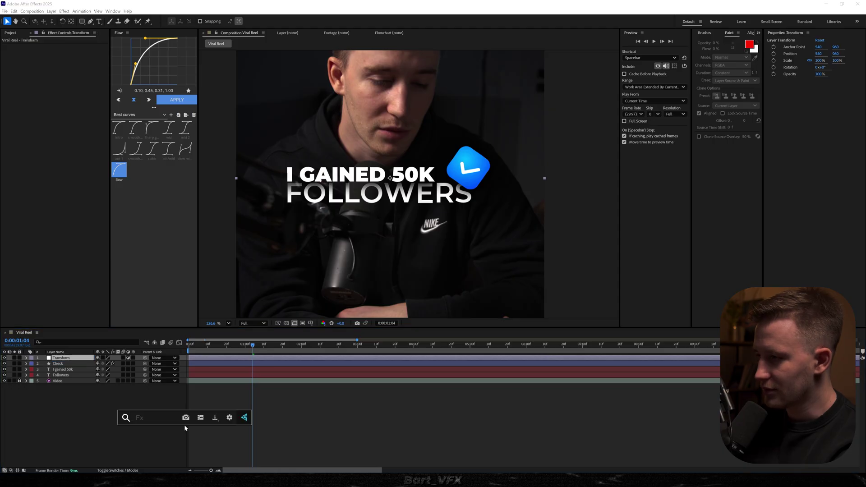
text(trans)
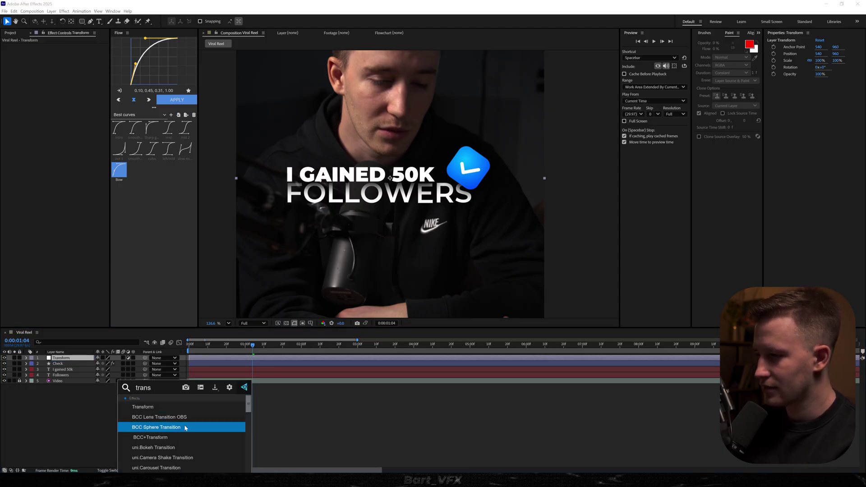
key(Up)
key(Return)
- Set a Scale keyframe of 100 on the Transform effect at 0:00:01:00 and return to the composition's start
click(245, 345)
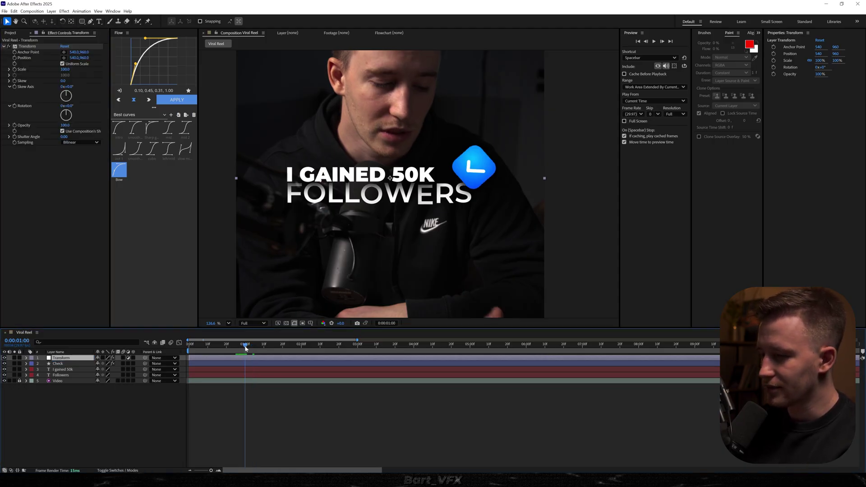
key(shift+slash)
click(54, 105)
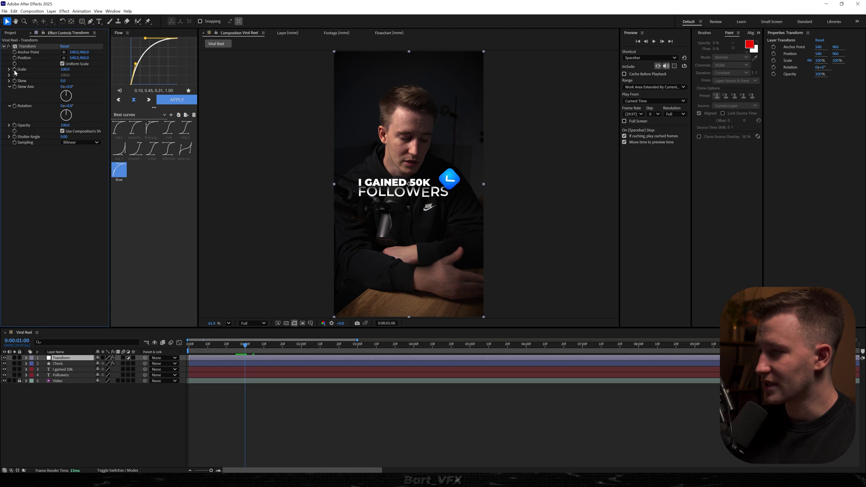
key(Home)
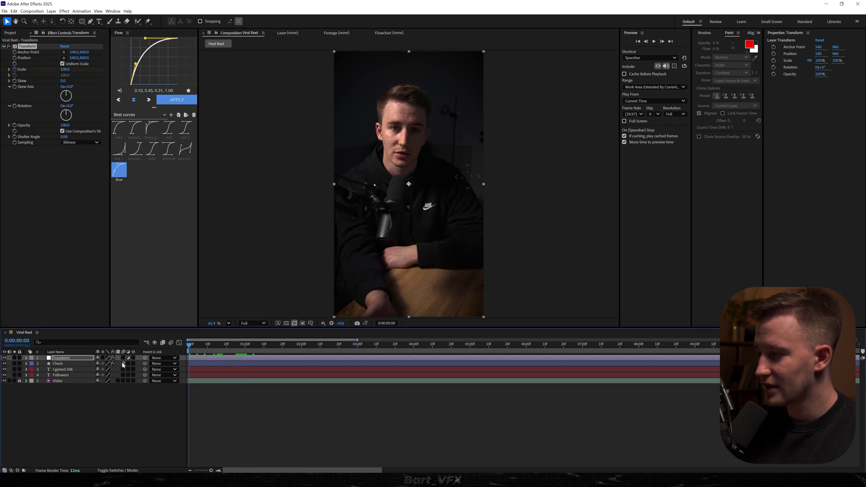
- Set the Transform effect's Scale to about 142.9 at the composition's start and apply Easy Ease to both Scale keyframes
drag(69, 70, 209, 71)
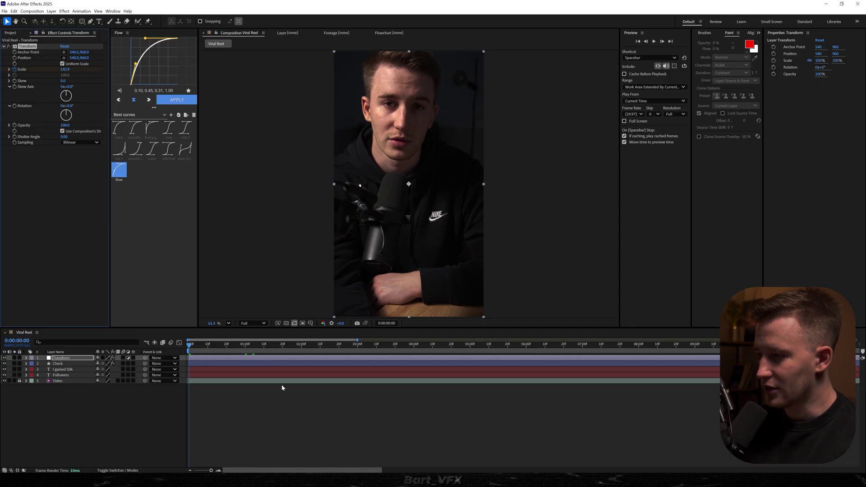
key(u)
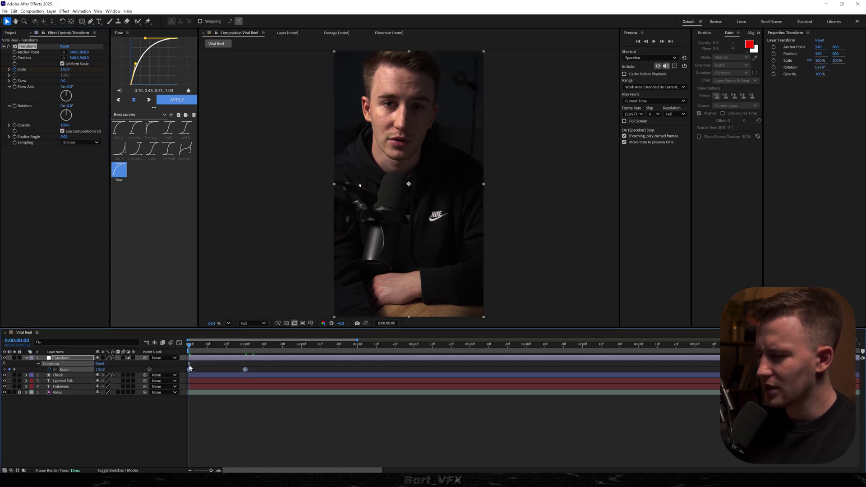
key(F9)
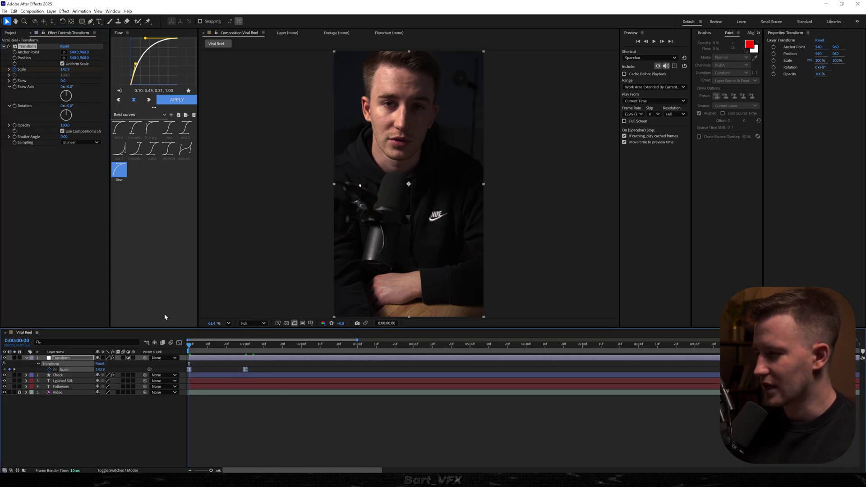
- Shape the Transform Scale speed graph for a very fast start with a long, gradual slowdown, and preview the zoom
click(177, 344)
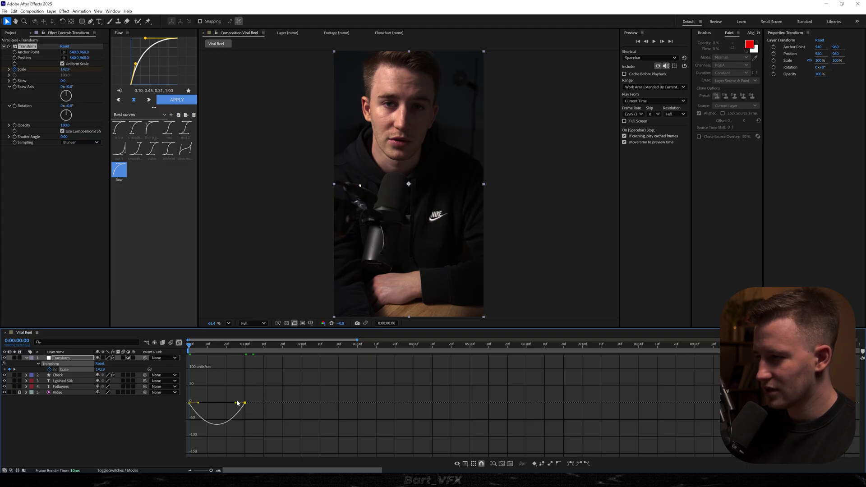
drag(238, 403, 192, 407)
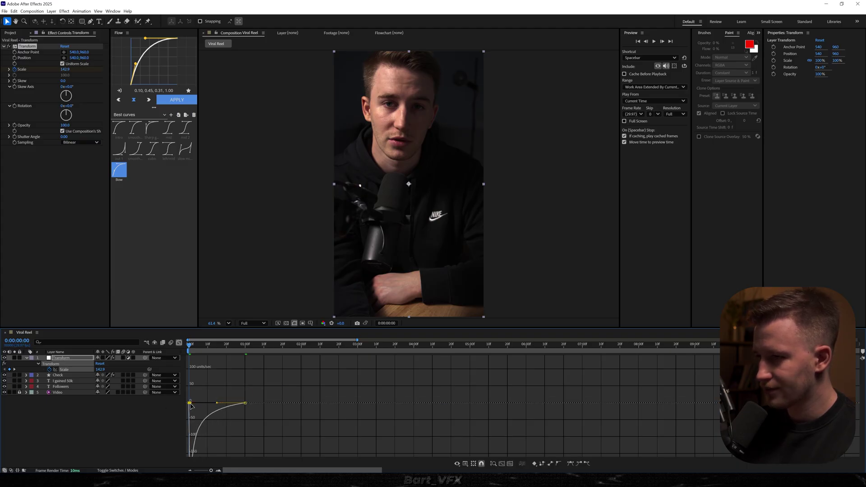
key(space)
drag(268, 392, 221, 422)
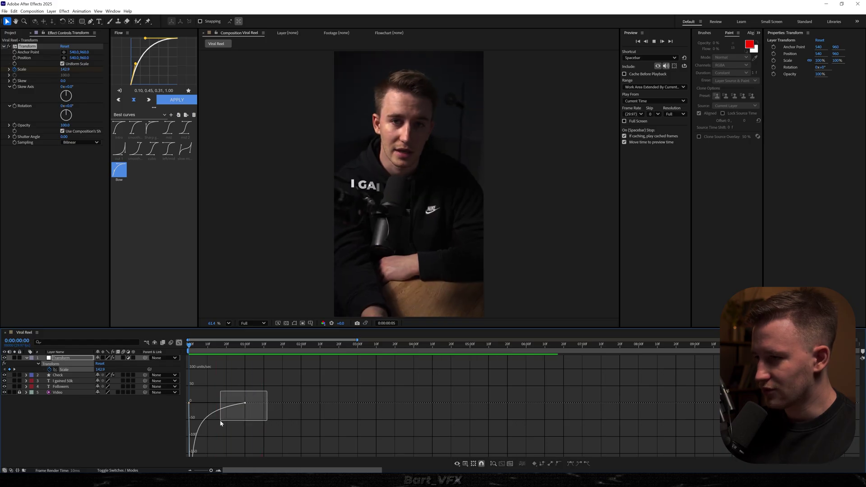
key(space)
drag(214, 350, 188, 354)
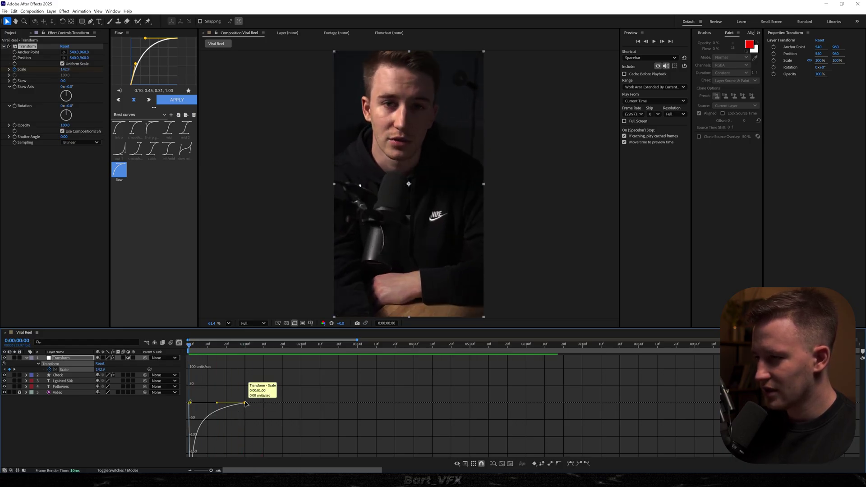
- Lengthen the zoom by moving the final Scale keyframe to about 0:00:01:22 in the speed graph, and preview it
drag(246, 403, 275, 403)
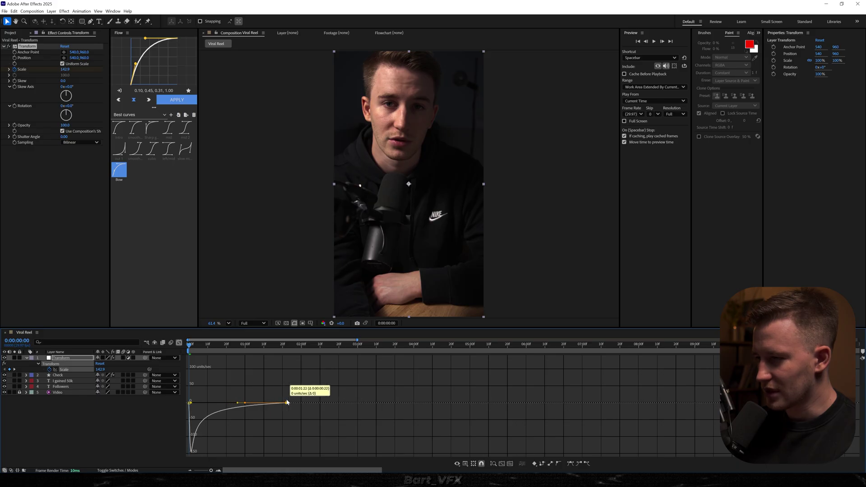
key(space)
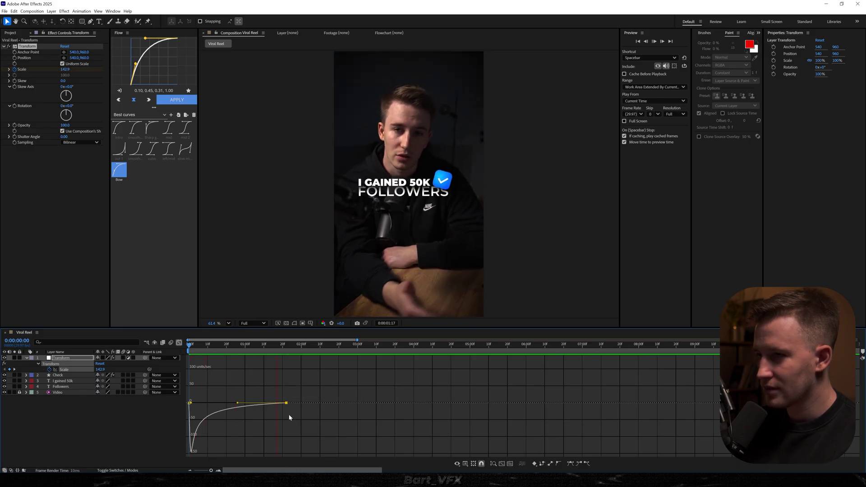
key(space)
- Raise the starting Scale to about 153.8 and set the final Scale keyframe at 0:00:01:28 to 113.4
key(shift+F3)
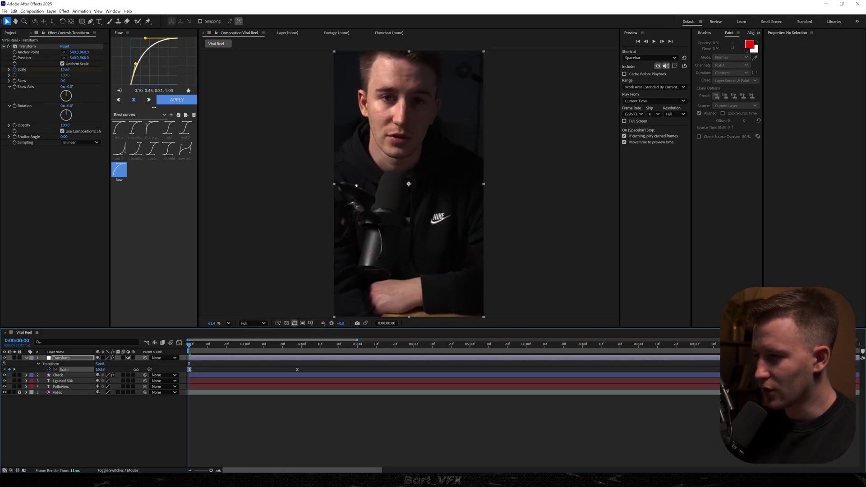
drag(235, 345, 299, 348)
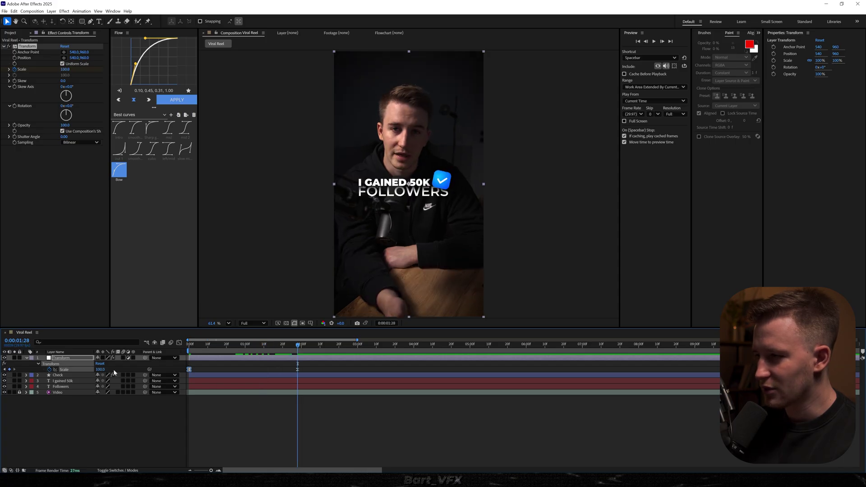
drag(100, 369, 105, 370)
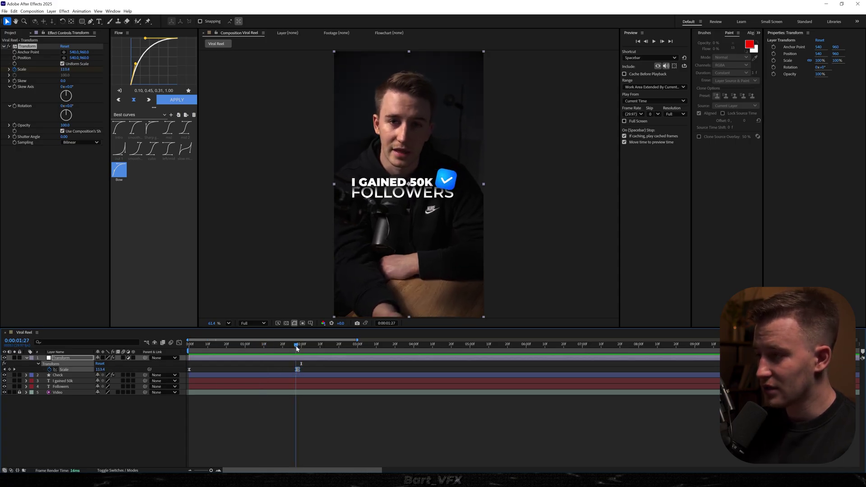
- Add the expression wiggle(0.7,8) to the Transform effect's Position and preview the movement from the composition's start
alt+click(14, 58)
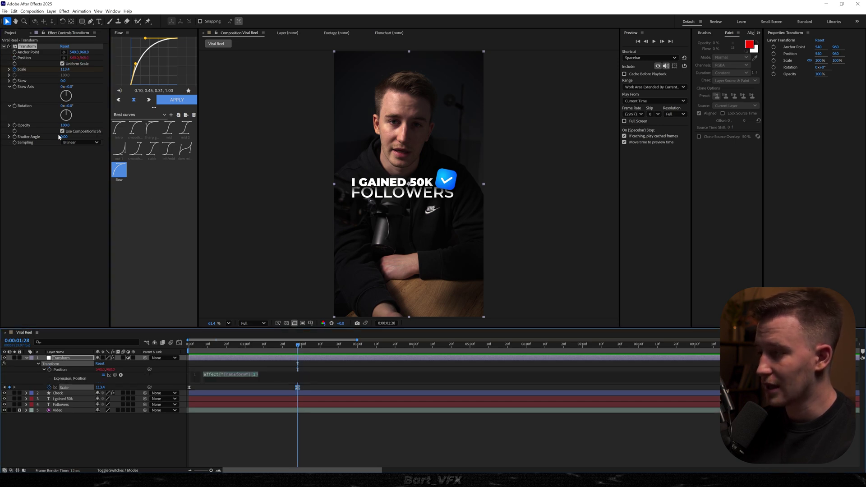
text(wiggl)
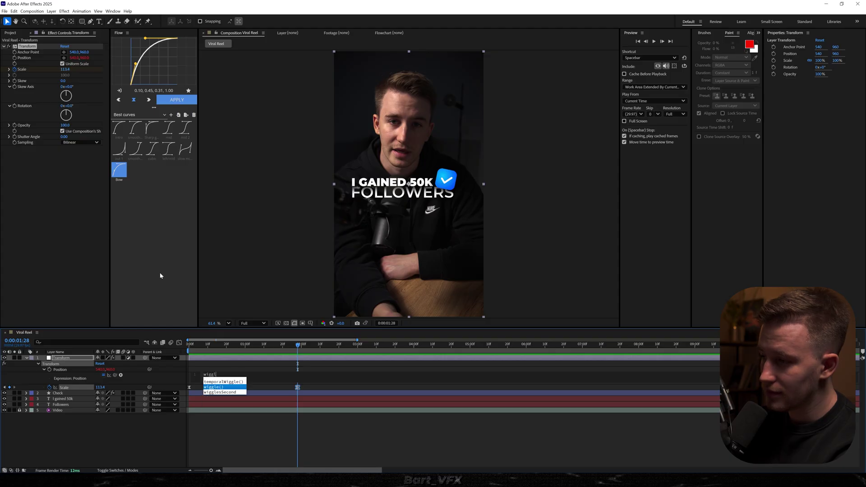
key(Return)
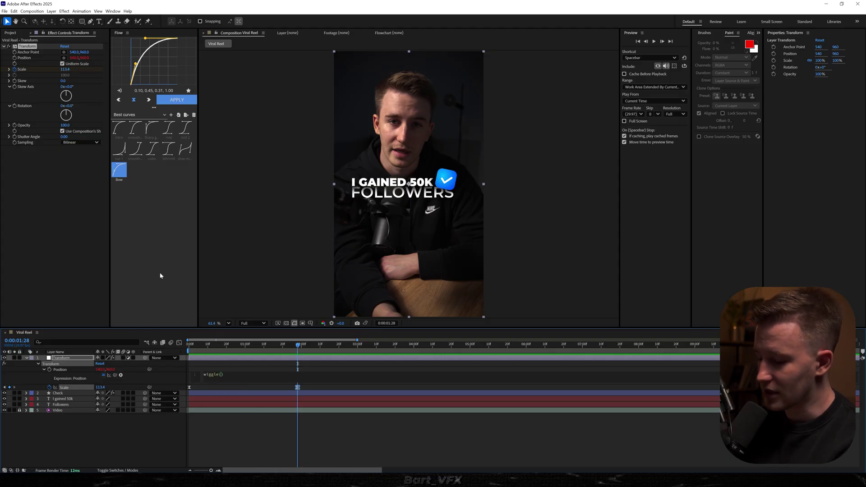
text(0.7,8)
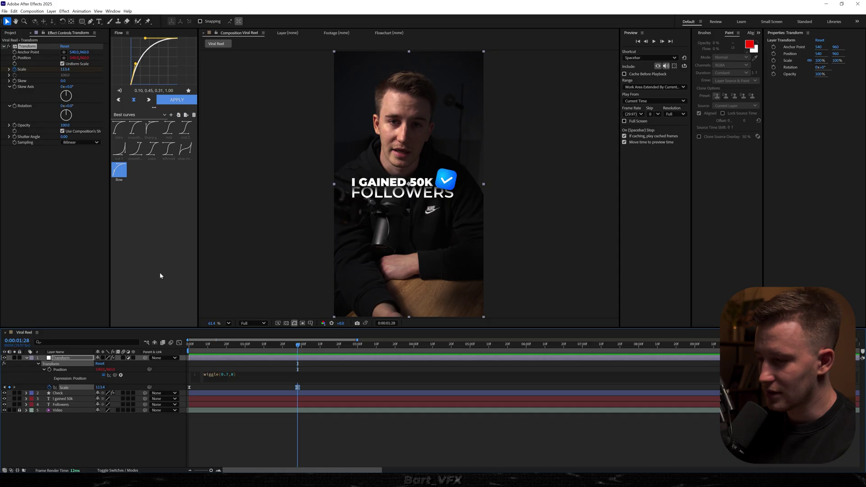
click(234, 449)
key(Home)
key(space)
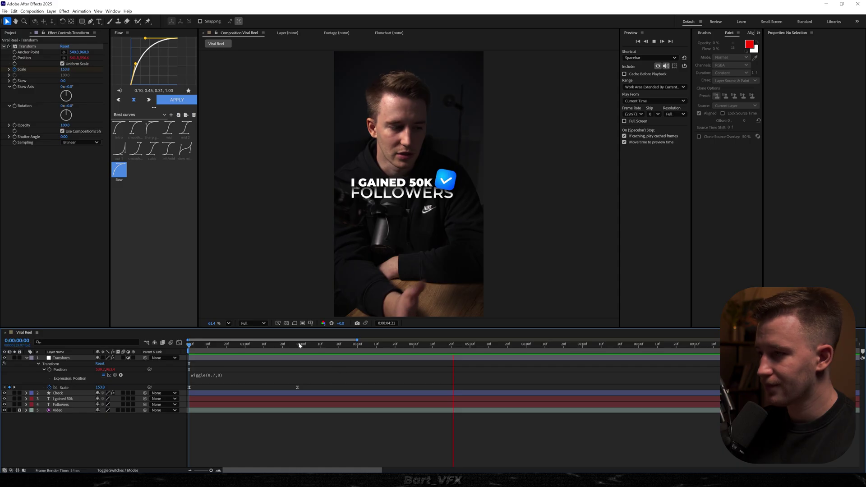
- Apply CC Light Sweep to the Check layer and place it above both Drop Shadow effects in the effect order
key(u)
mouse_move(298, 345)
mouse_down()
mouse_move(277, 340)
mouse_move(298, 340)
mouse_up()
scroll(396, 194, up, 3)
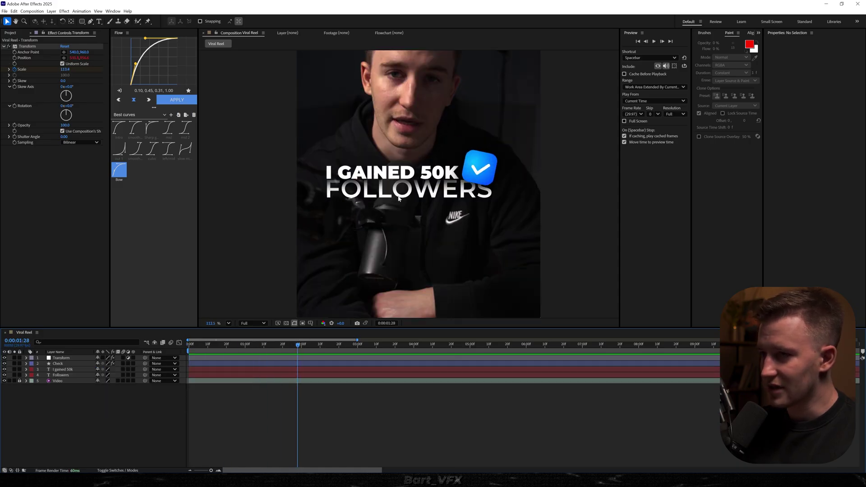
drag(432, 195, 394, 218)
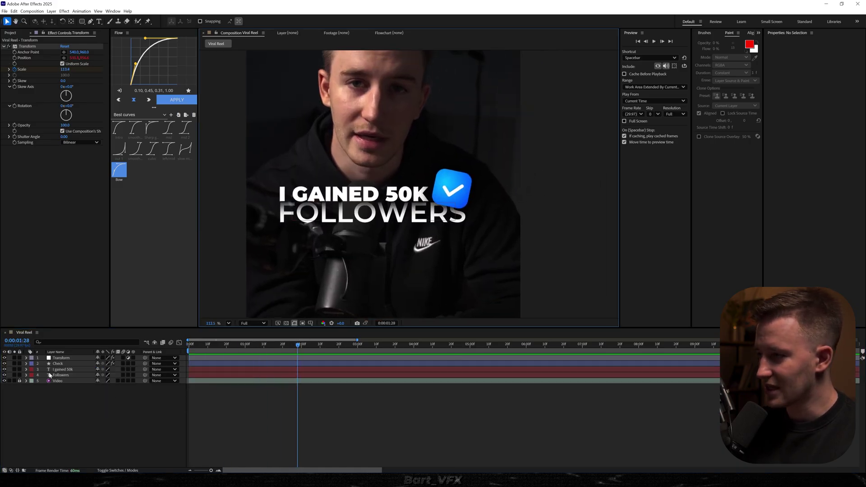
click(67, 363)
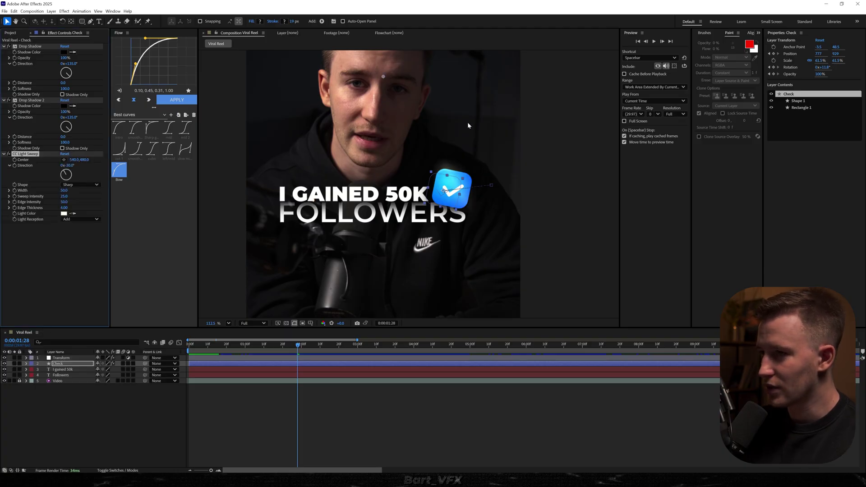
scroll(467, 126, up, 3)
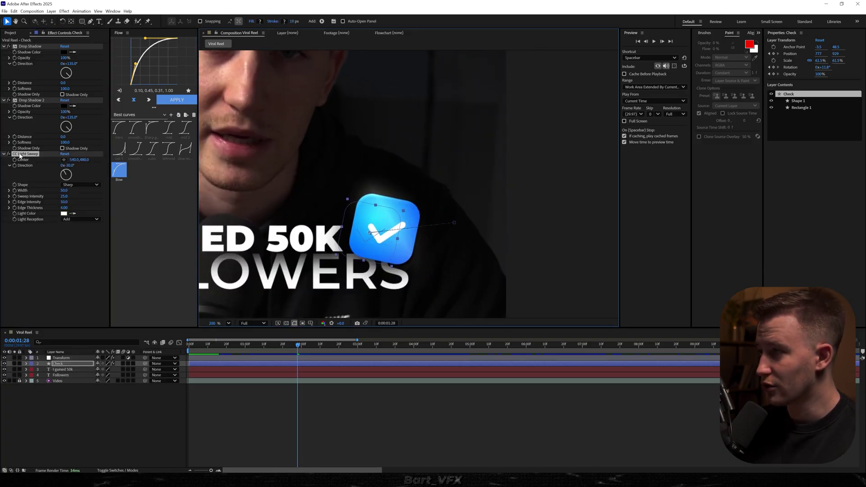
drag(20, 156, 25, 45)
- Keyframe the CC Light Sweep Center from 114, 480 at 0:00:01:28 to 824, 480 at 0:00:02:11
scroll(349, 218, up, 2)
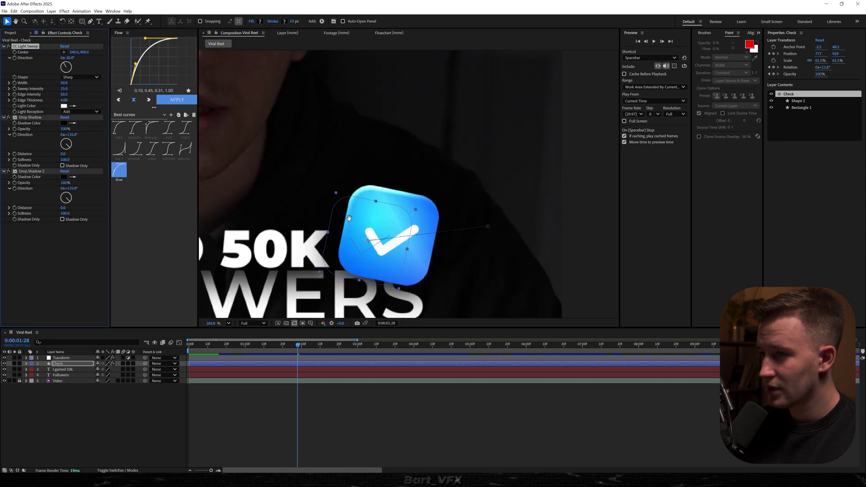
drag(349, 217, 372, 203)
drag(75, 53, 10, 84)
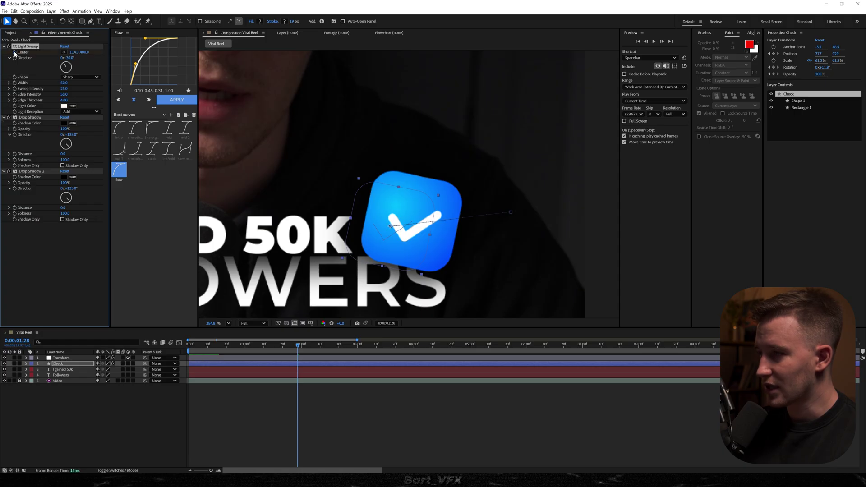
drag(309, 353, 322, 353)
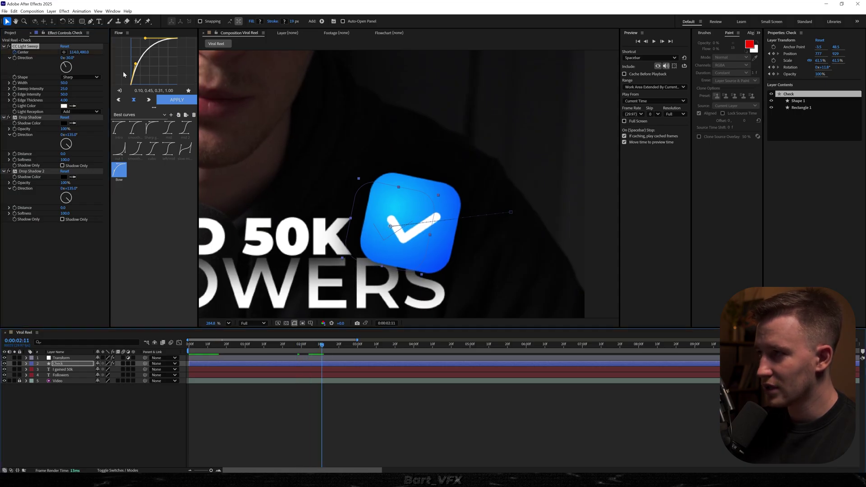
drag(75, 52, 82, 52)
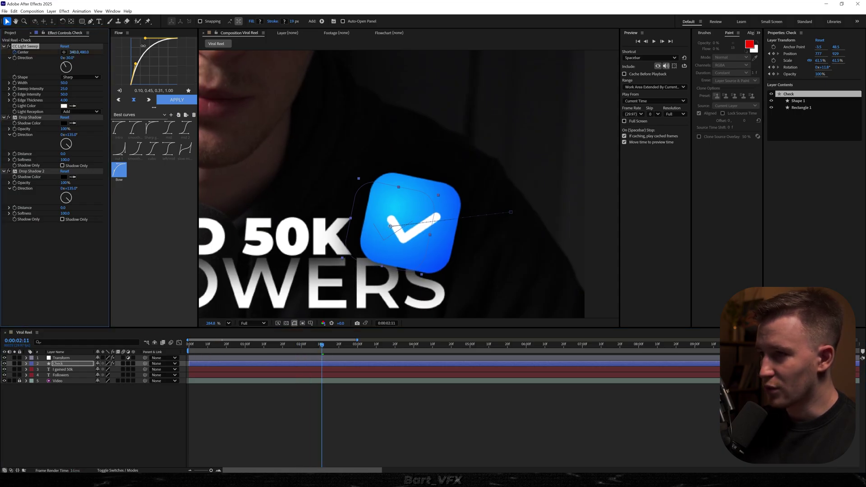
drag(143, 45, 300, 48)
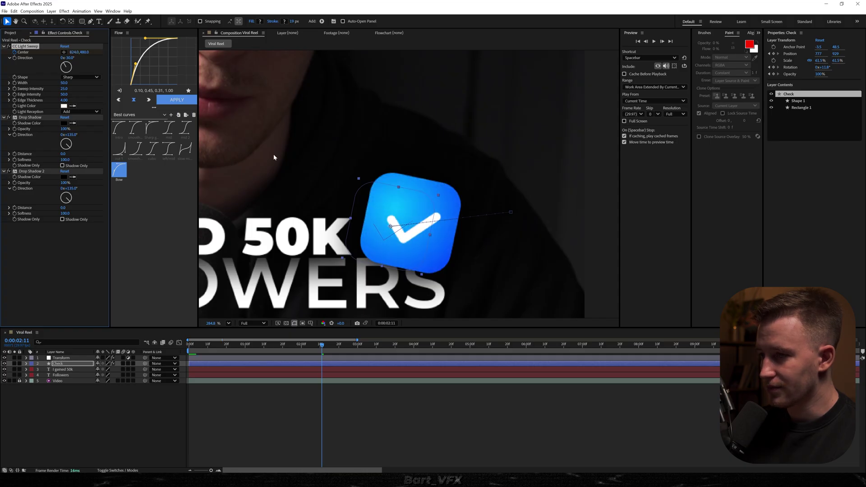
- Preview the light sweep, and move the Check layer's Center keyframes earlier to about 0:00:01:00 and 0:00:01:20
click(252, 353)
key(shift+slash)
key(space)
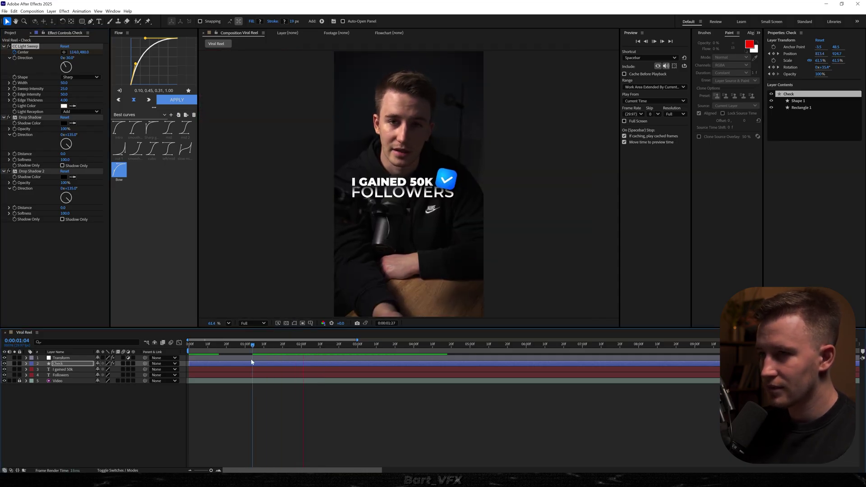
key(space)
key(slash)
key(u)
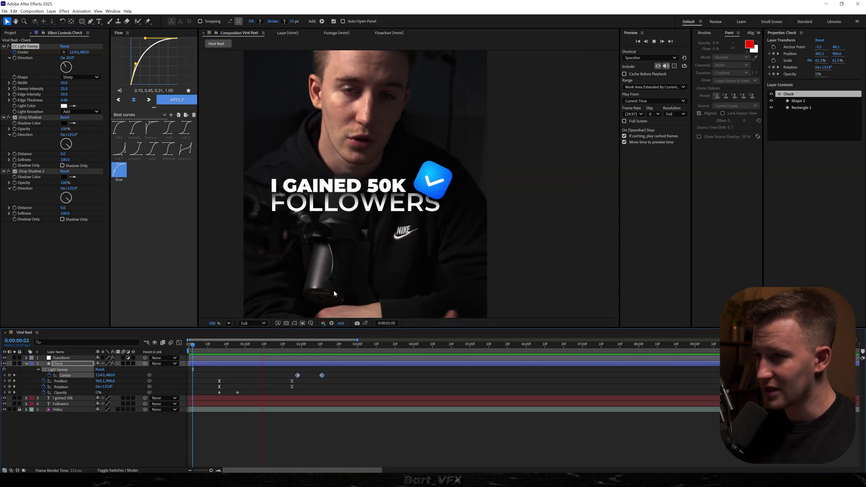
key(space)
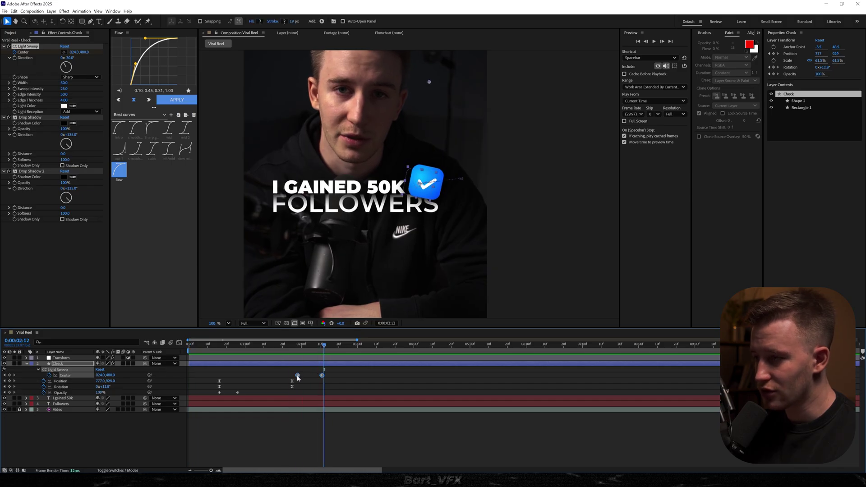
drag(298, 378, 245, 379)
- Raise the CC Light Sweep's Sweep Intensity to about 49.9 and preview the highlight crossing the checkmark icon
key(space)
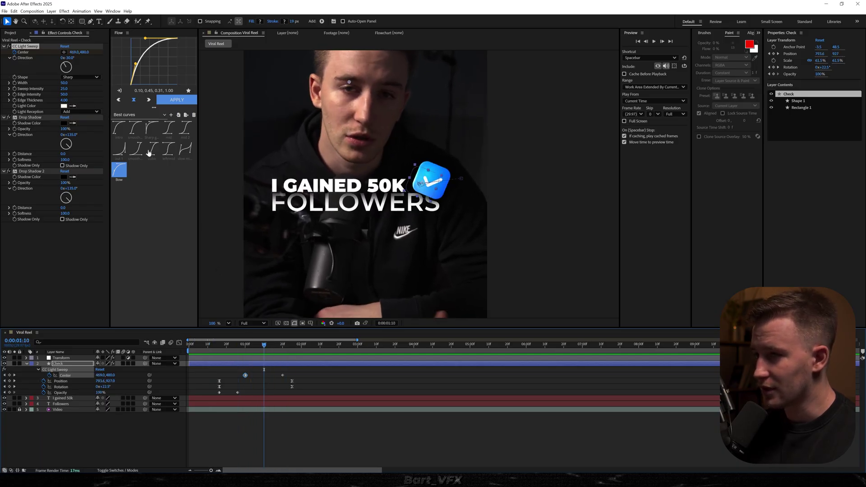
drag(67, 89, 88, 88)
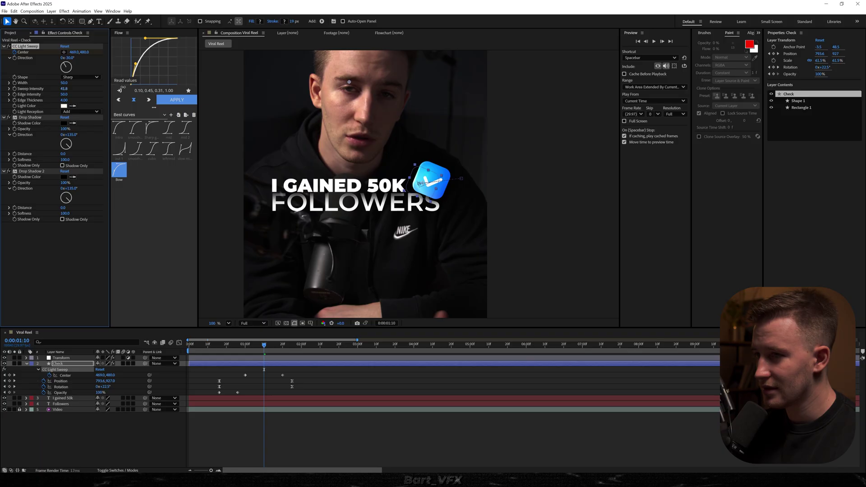
key(space)
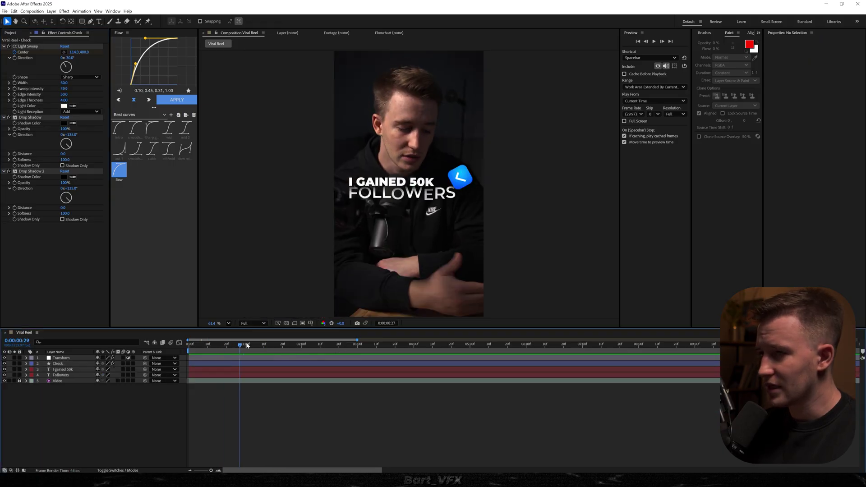
- Enable motion blur on the Check, I gained 50k and Followers layers and for the composition
drag(245, 343, 252, 342)
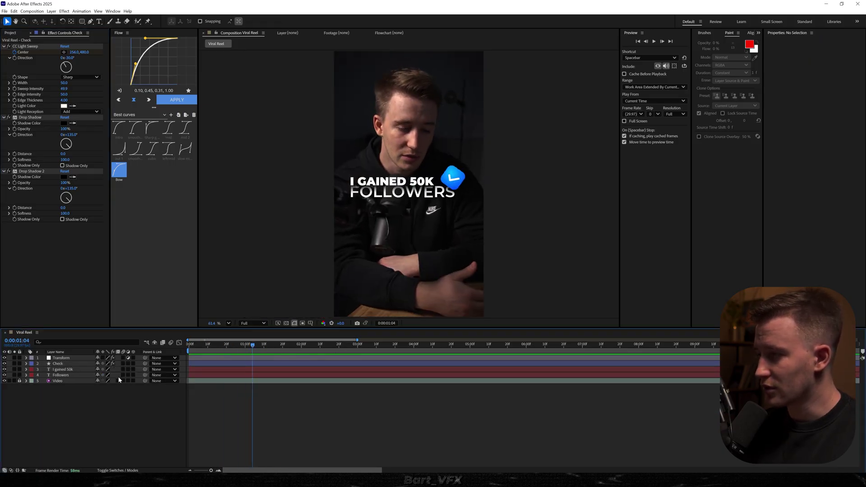
drag(123, 375, 123, 364)
click(55, 264)
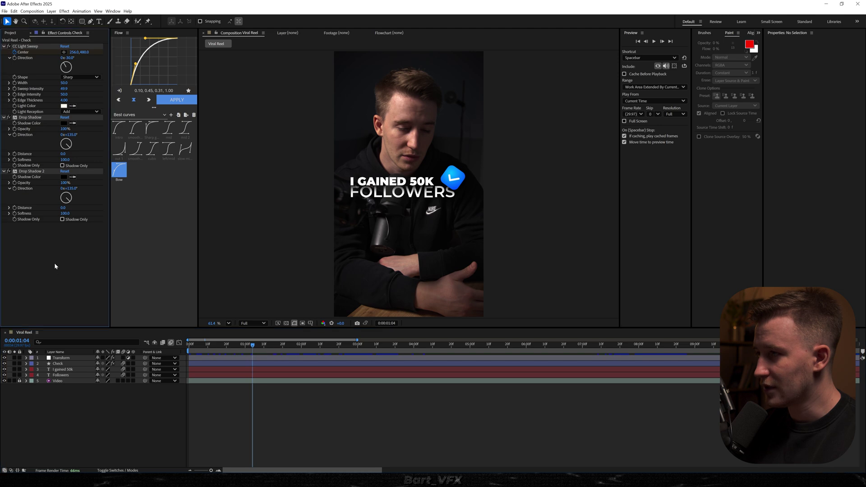
- Turn off the composition's shutter angle in the Transform effect, set its Shutter Angle to 200, and preview the whole animation
click(63, 358)
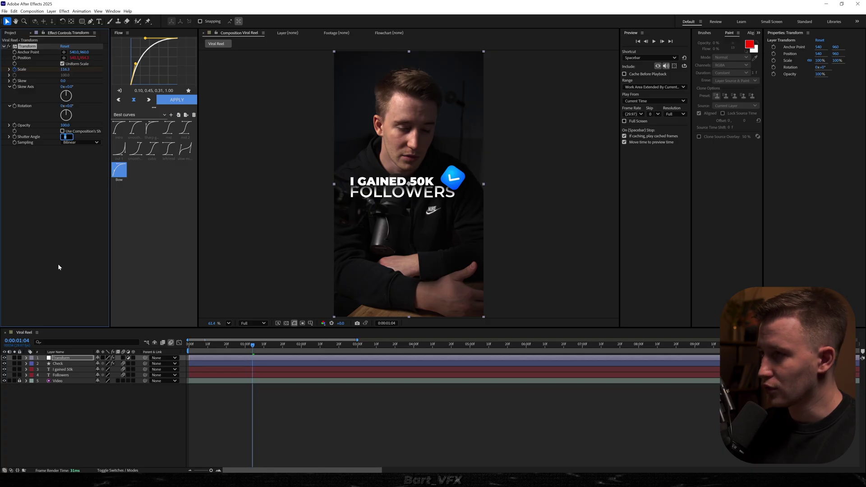
text(200)
key(Return)
click(203, 397)
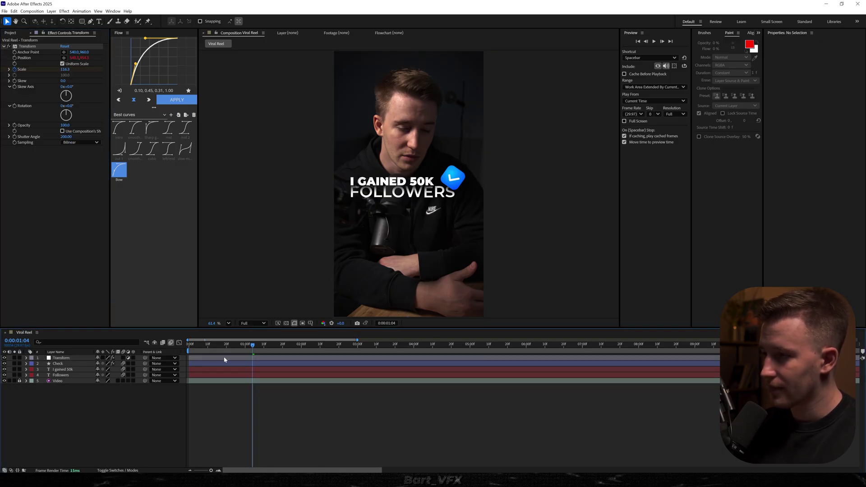
key(Home)
key(space)
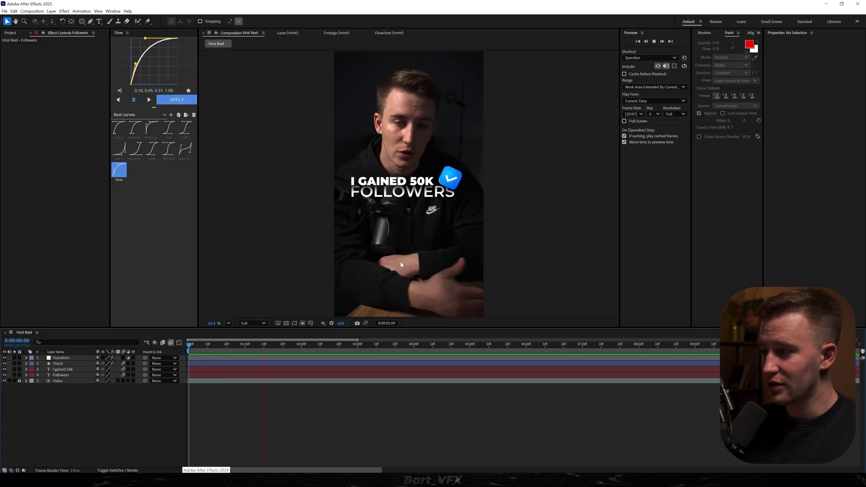
key(space)
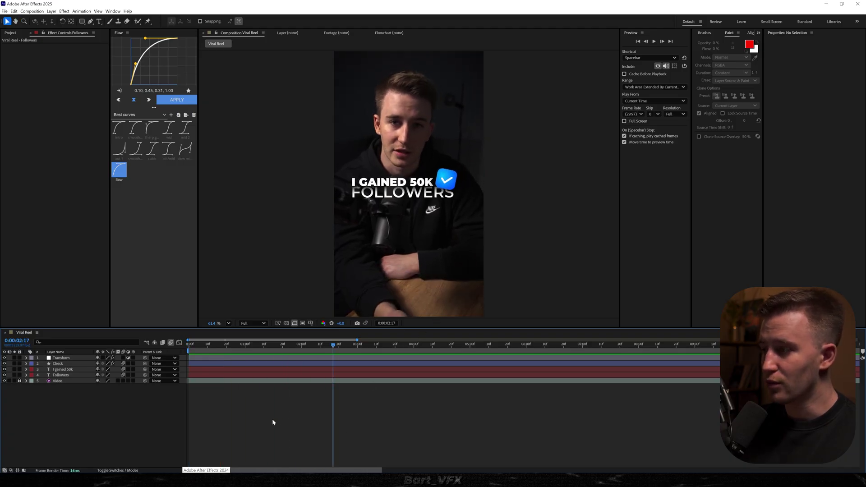